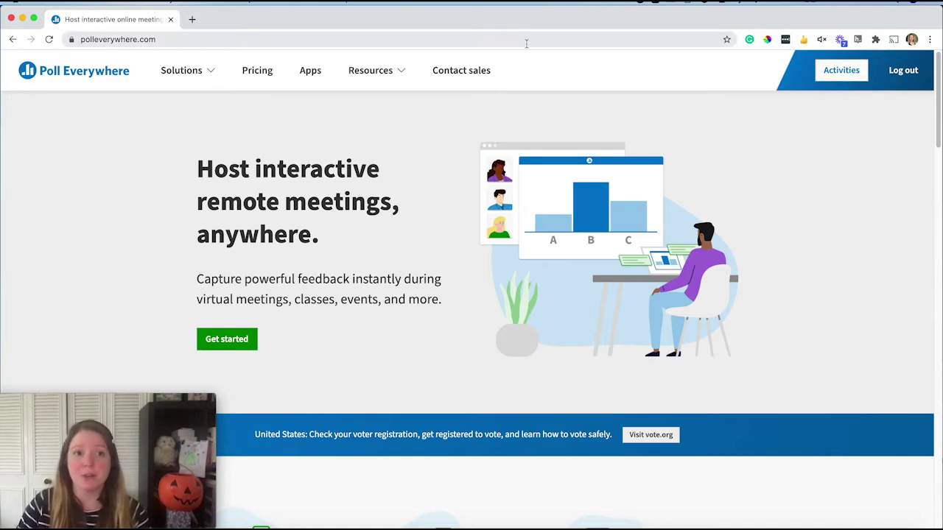
Open the account's activities page and check the plan's limit on responses per activity.
click(839, 74)
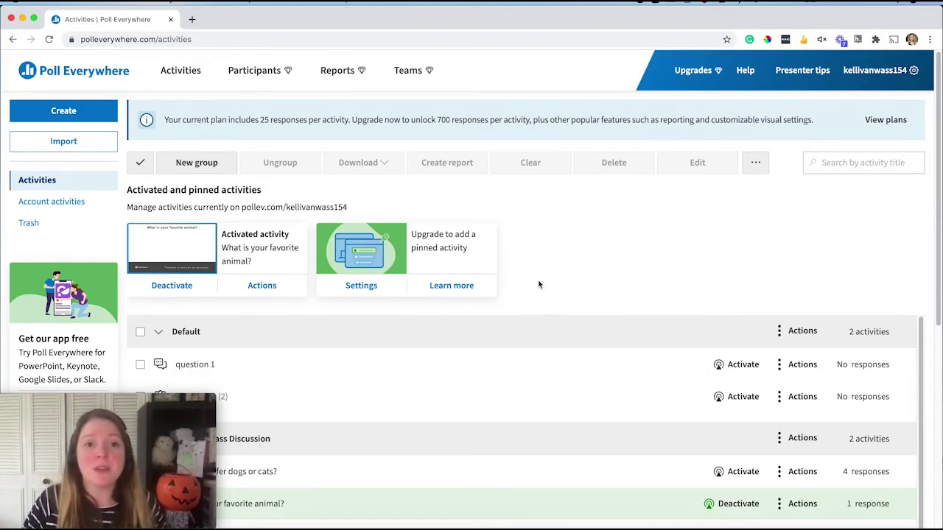
scroll(537, 283, down, 1)
scroll(538, 282, up, 1)
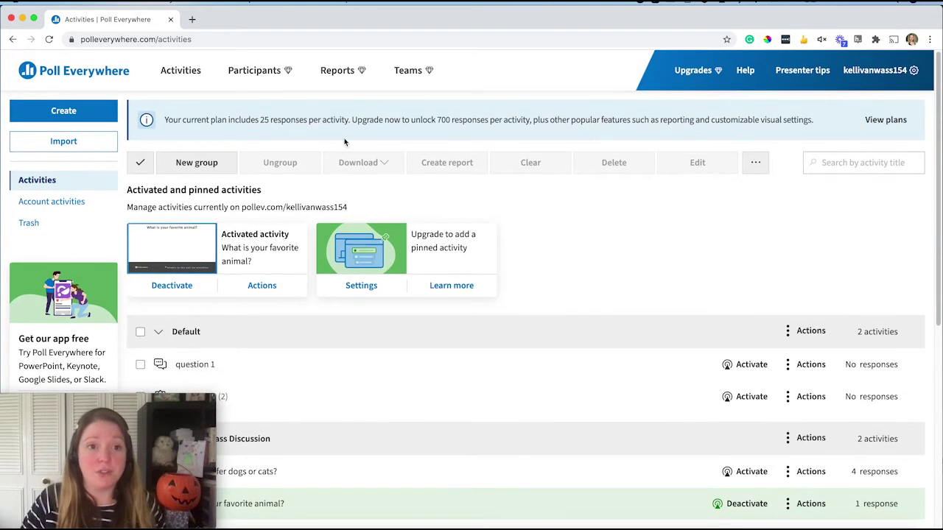
drag(164, 119, 348, 120)
click(270, 121)
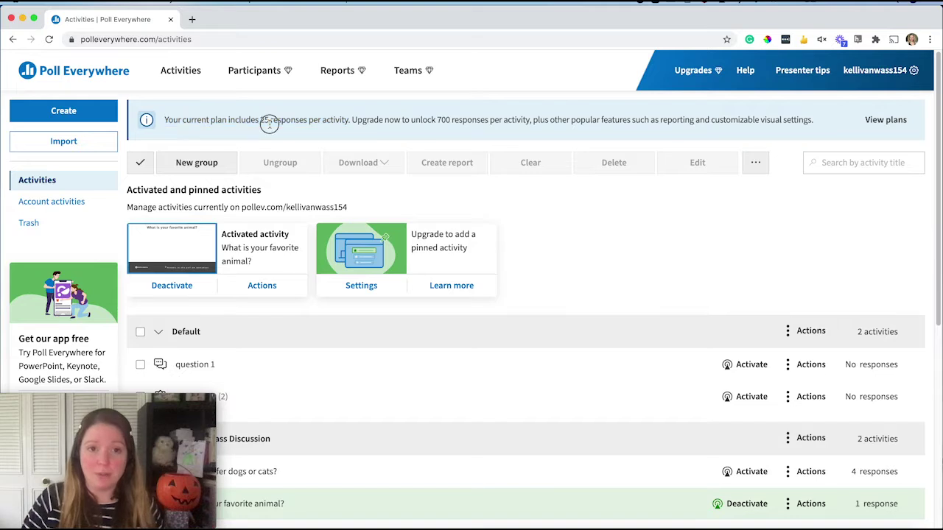
Create an empty activity group named "Civil Discourse" and locate it in the activity list.
click(187, 167)
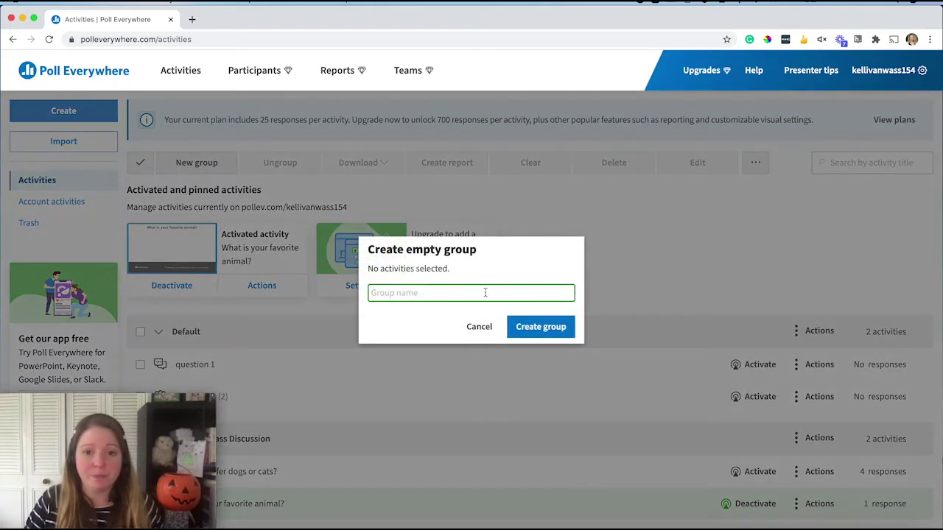
text(Civil)
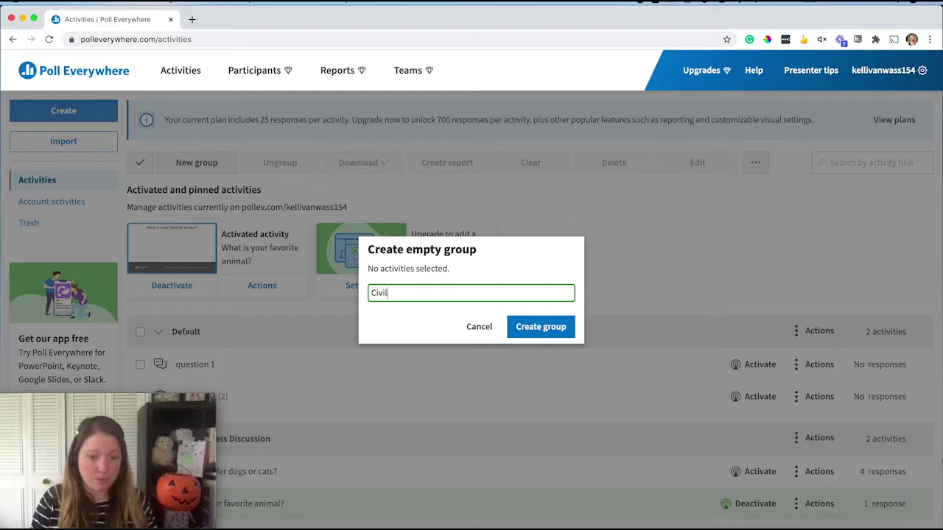
text( Discourse)
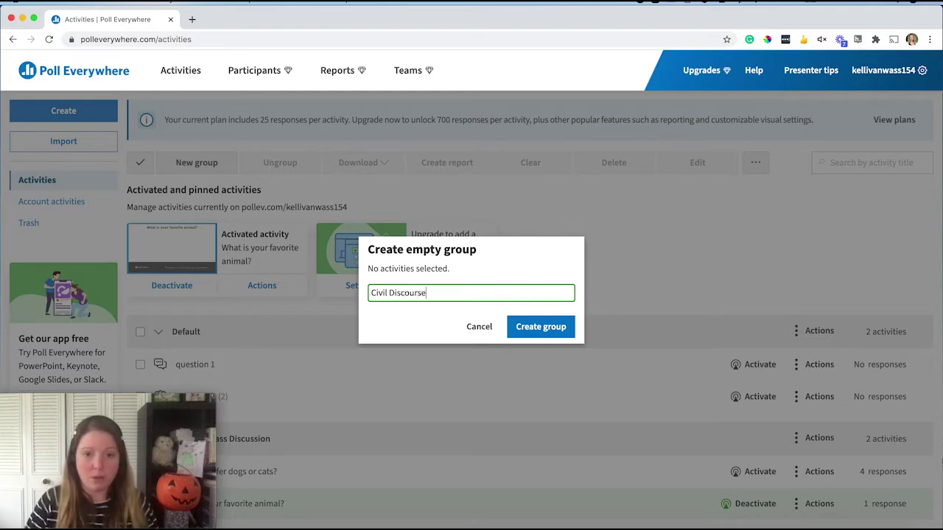
click(539, 330)
scroll(506, 287, down, 5)
scroll(505, 287, up, 3)
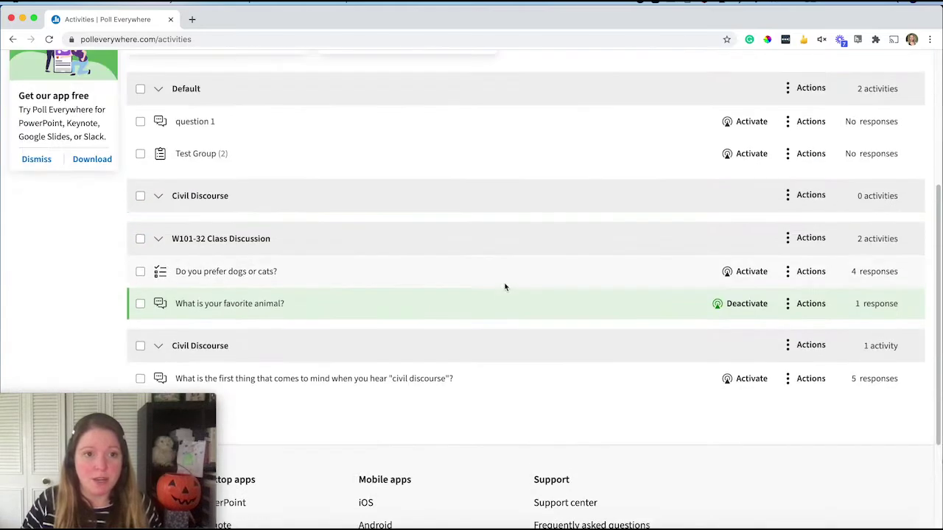
scroll(479, 286, up, 2)
click(158, 300)
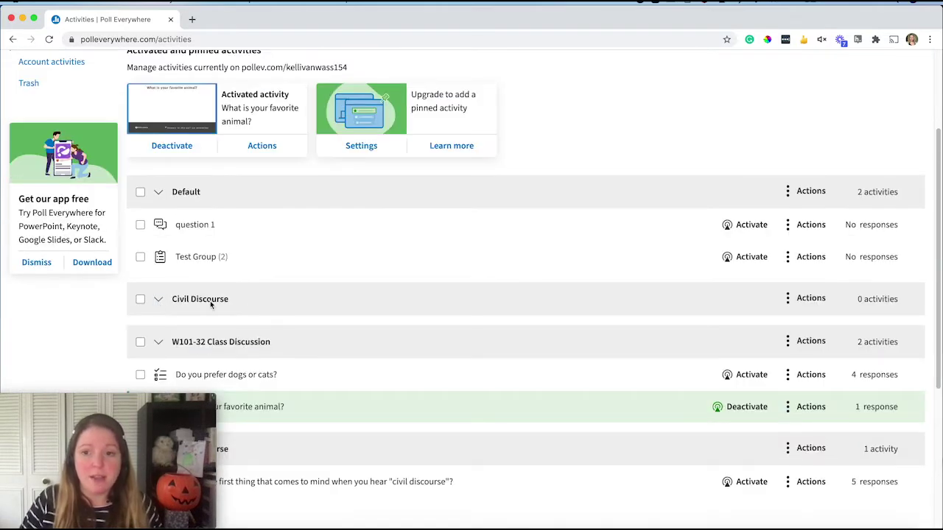
click(159, 301)
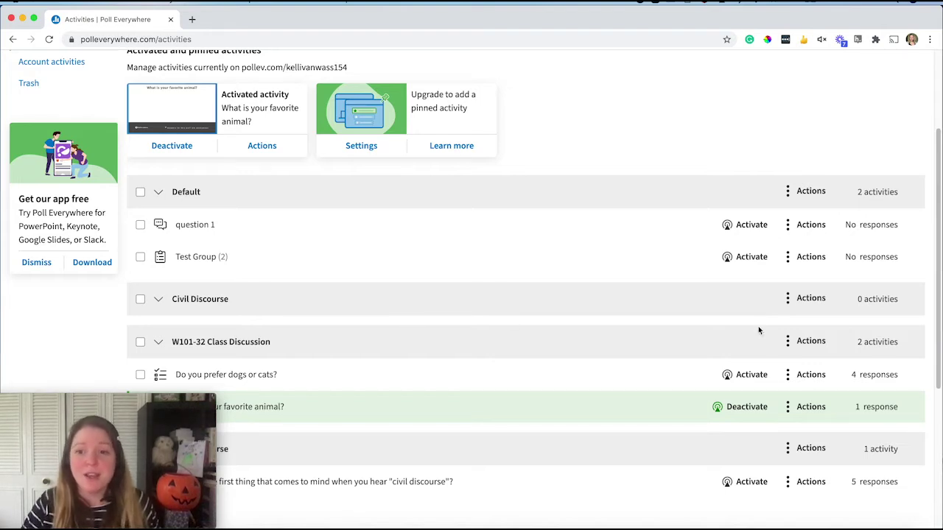
Add a word cloud activity to the new Civil Discourse group, titled "What comes to mind when you see the phrase "Civil Discourse"?".
click(785, 299)
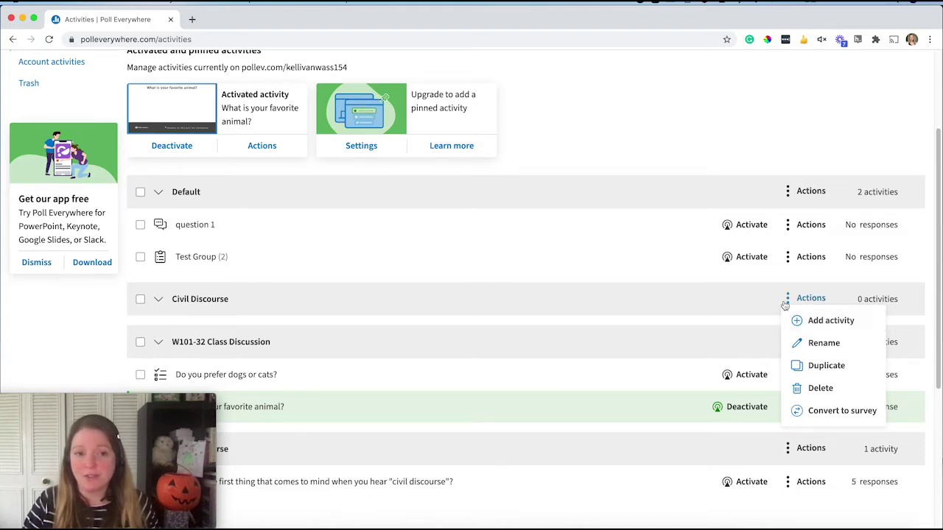
click(811, 324)
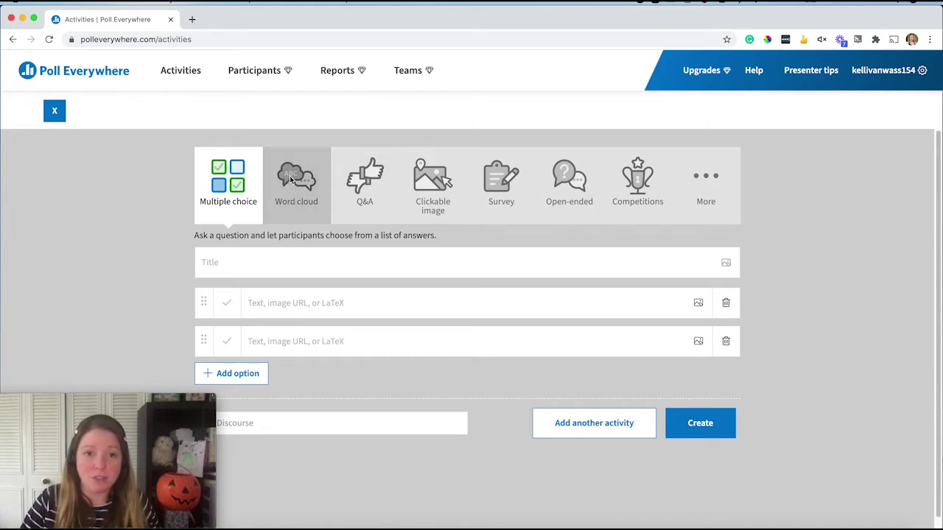
click(289, 175)
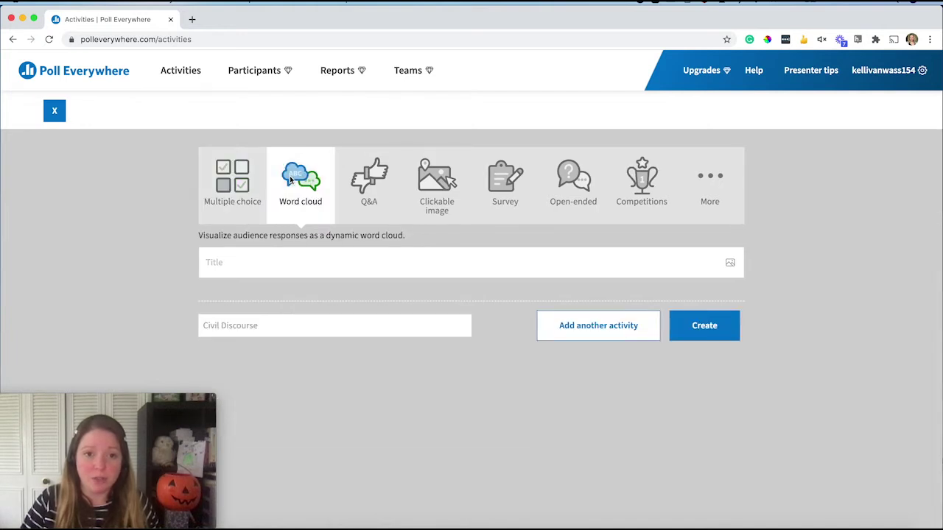
click(212, 263)
text(What comes to mind when you see the phrase "Civil Discourse"?)
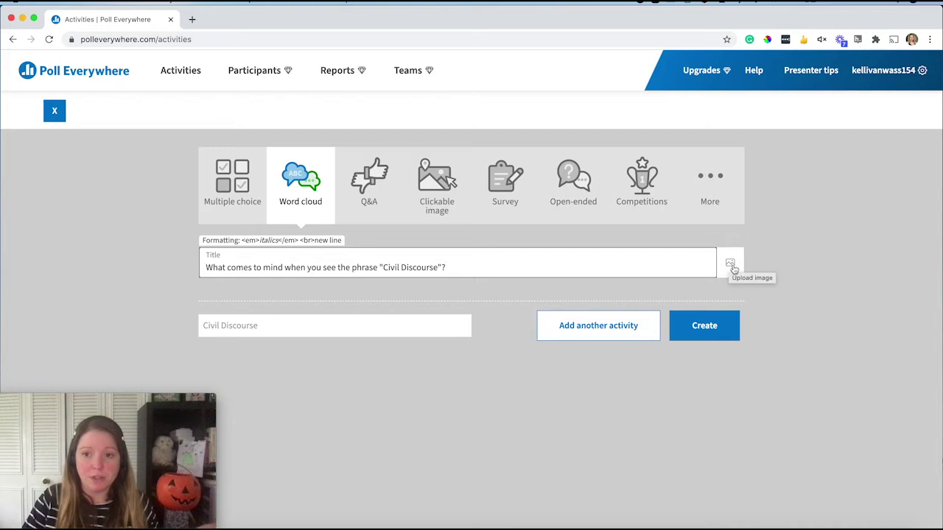
click(705, 327)
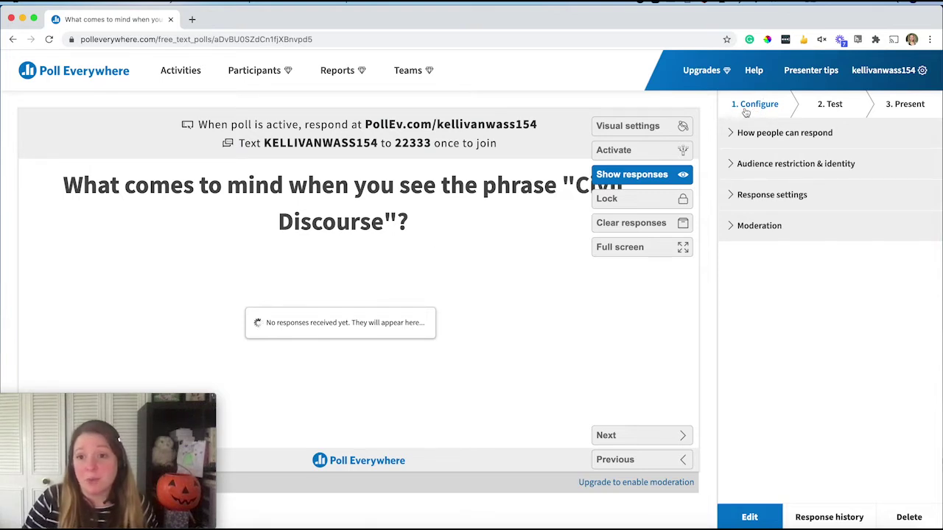
Show how people can respond to the poll and copy the address of its website response link.
click(733, 135)
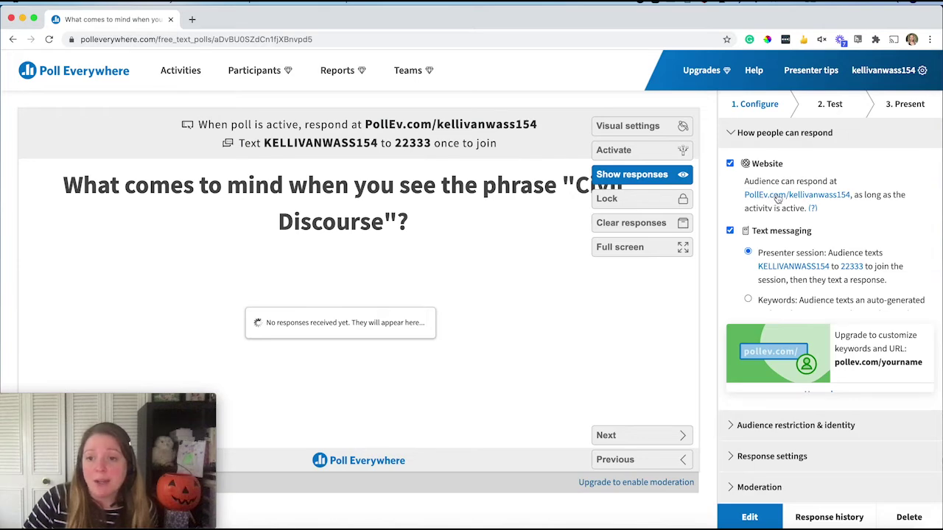
right_click(766, 196)
click(736, 195)
right_click(764, 195)
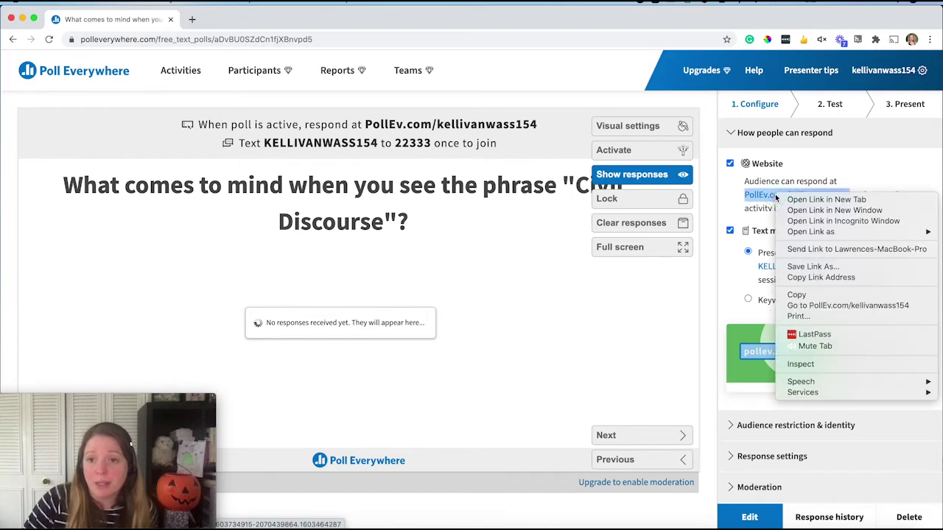
click(818, 278)
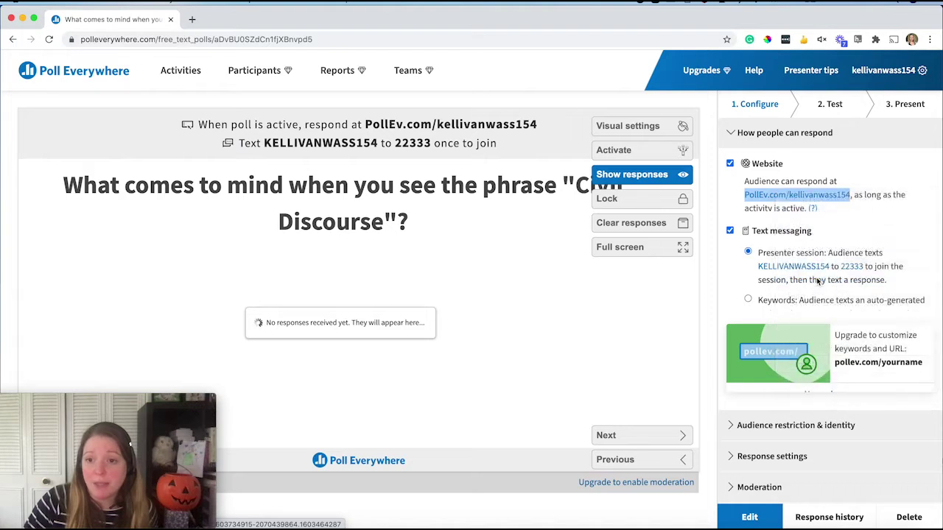
click(862, 196)
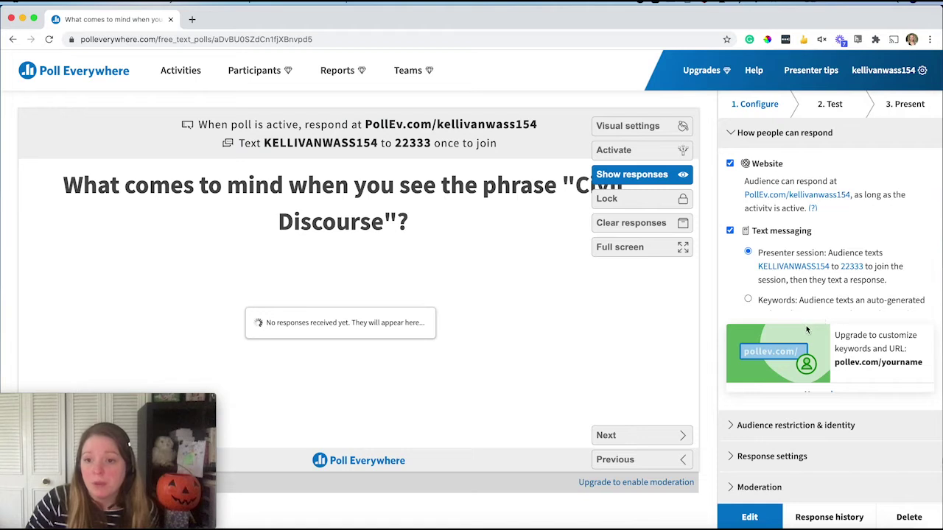
Set participant identification for the poll to Completely anonymous and accept the change for all responses.
click(731, 427)
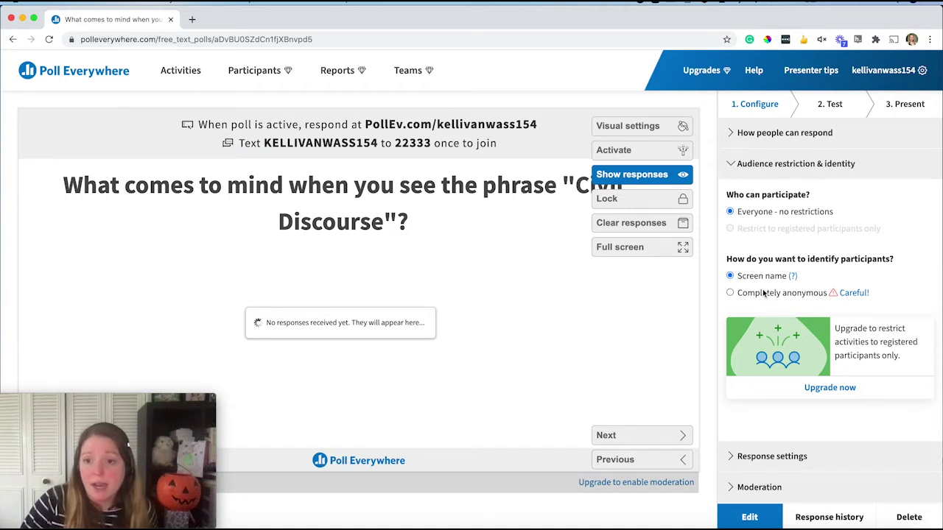
mouse_move(793, 277)
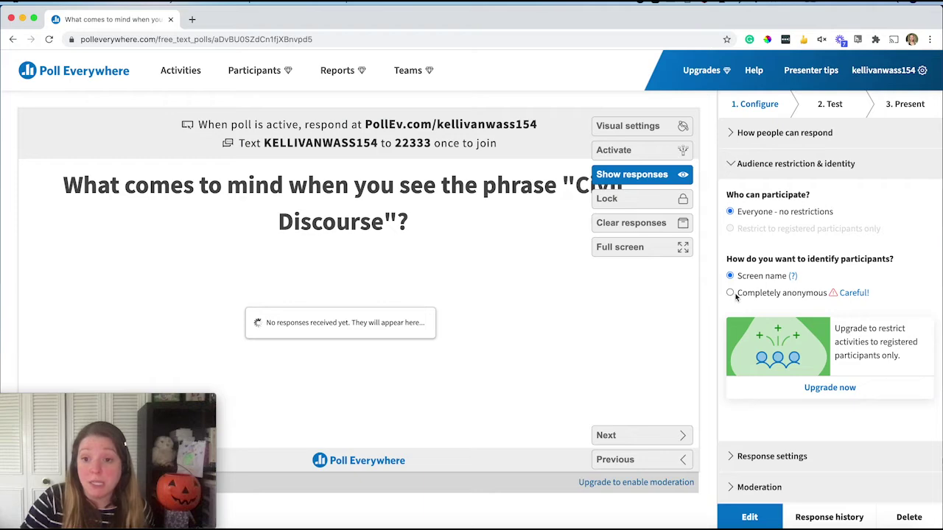
click(731, 294)
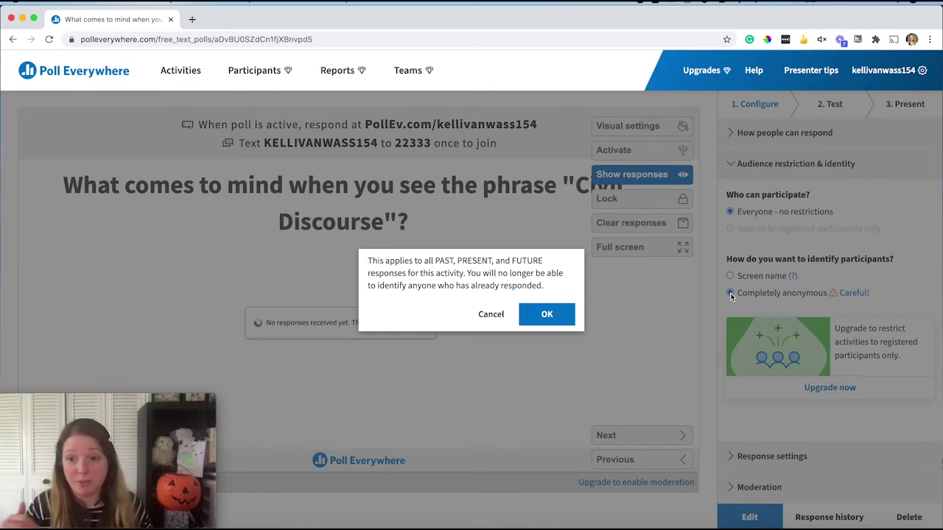
click(549, 317)
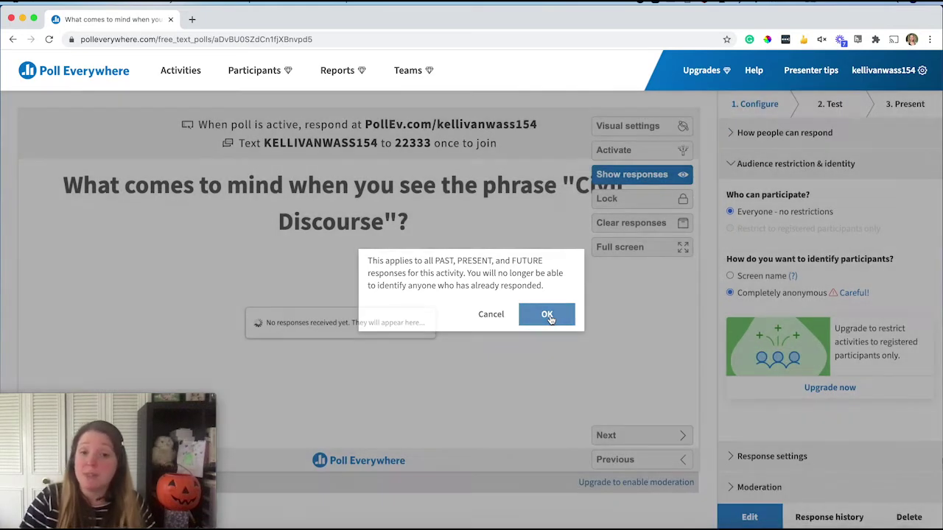
Review the response and moderation settings, trying the "up to" response limit before returning to "as many times as they like".
click(747, 456)
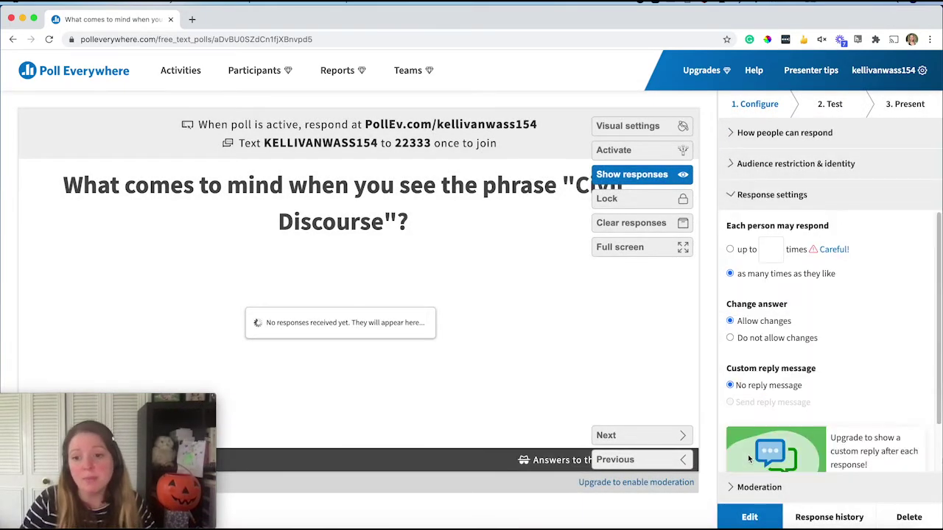
click(729, 251)
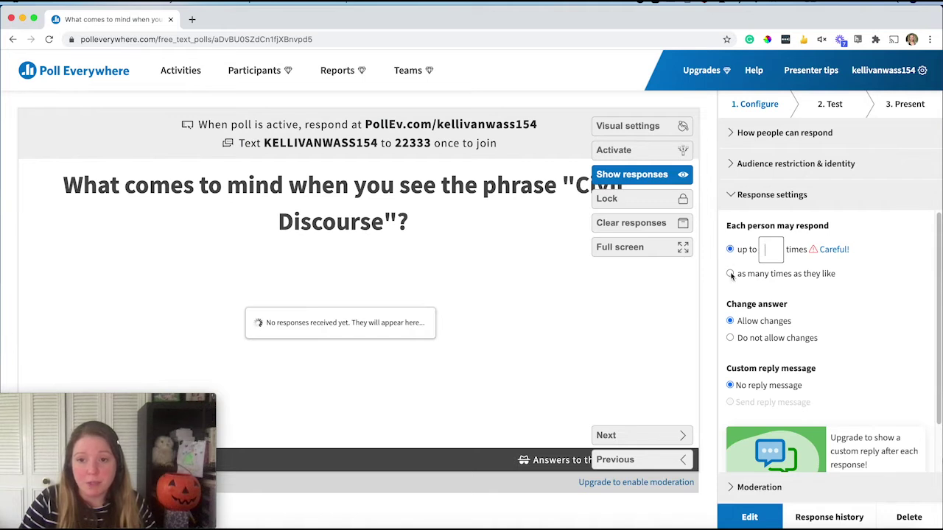
click(730, 274)
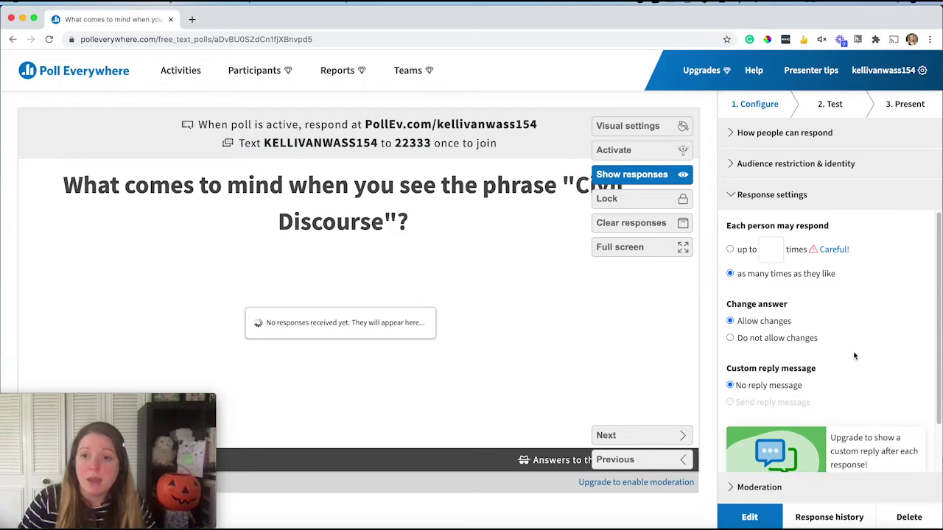
click(731, 194)
click(729, 226)
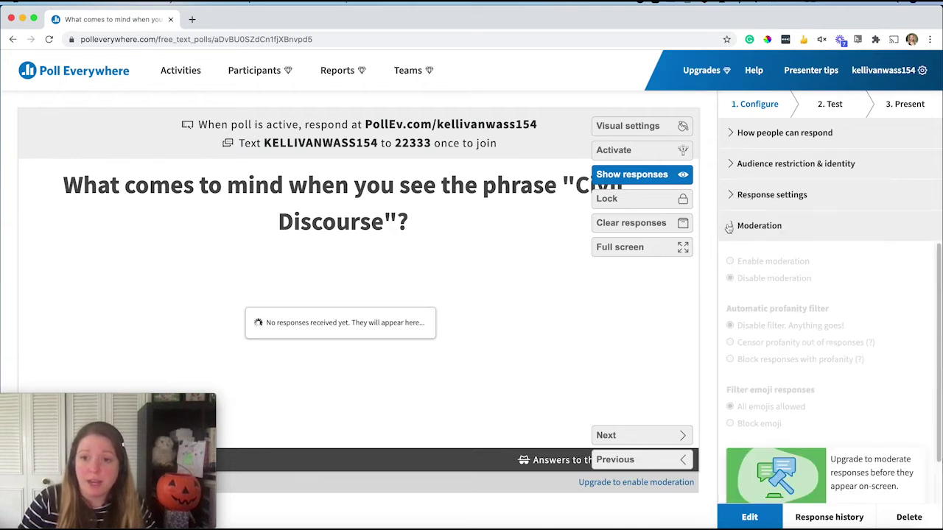
click(731, 227)
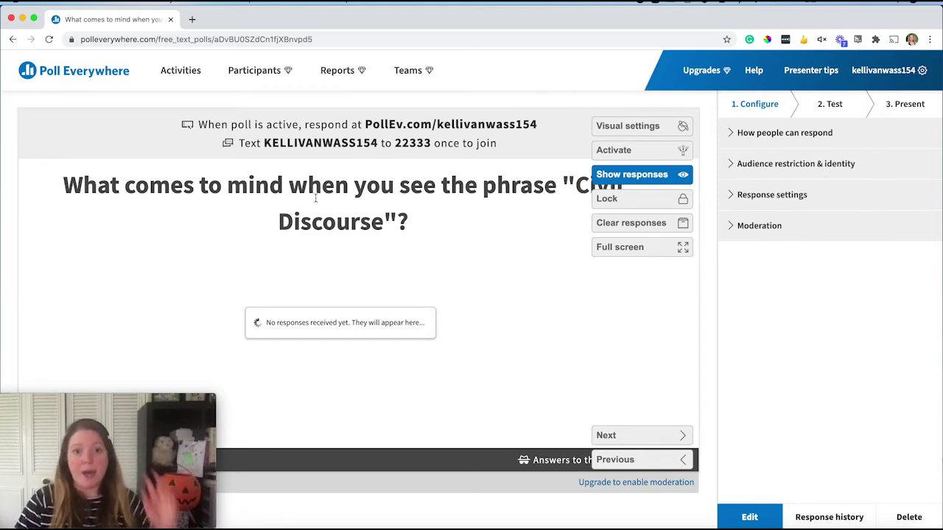
Copy the audience's website link again for sharing and activate the poll.
click(732, 133)
right_click(783, 195)
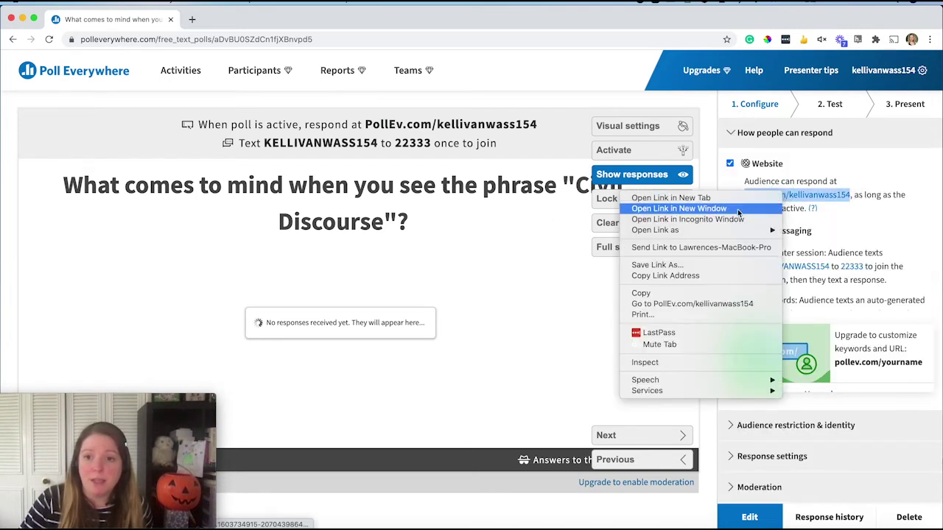
click(705, 276)
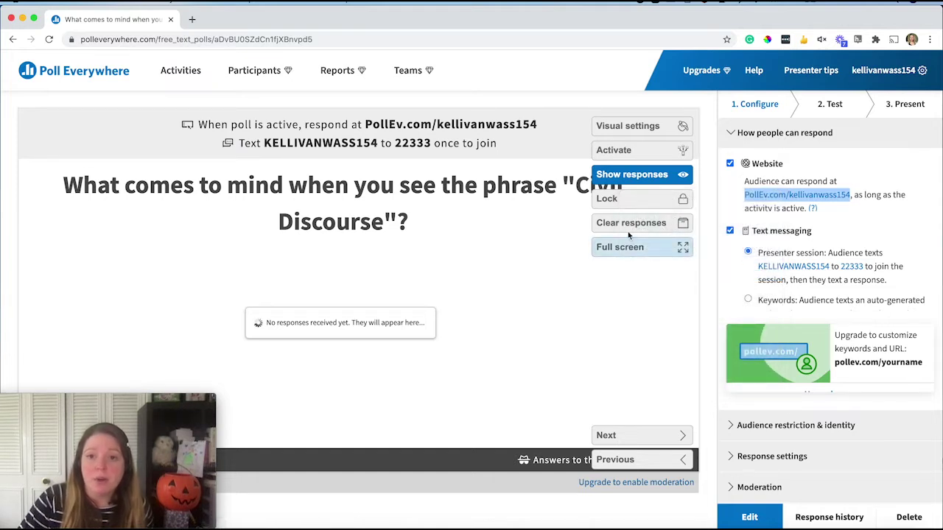
click(634, 152)
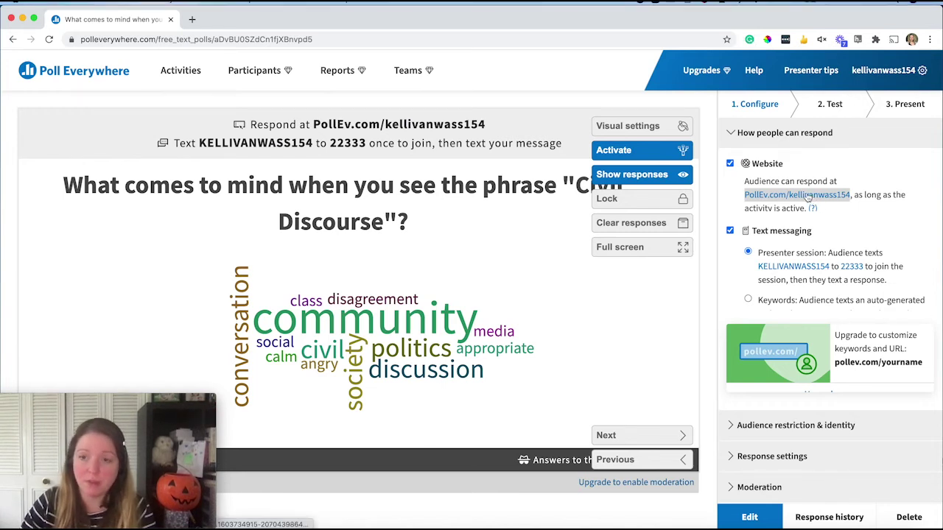
Preview the poll's web response form in the test view, then return to the configuration settings.
click(825, 107)
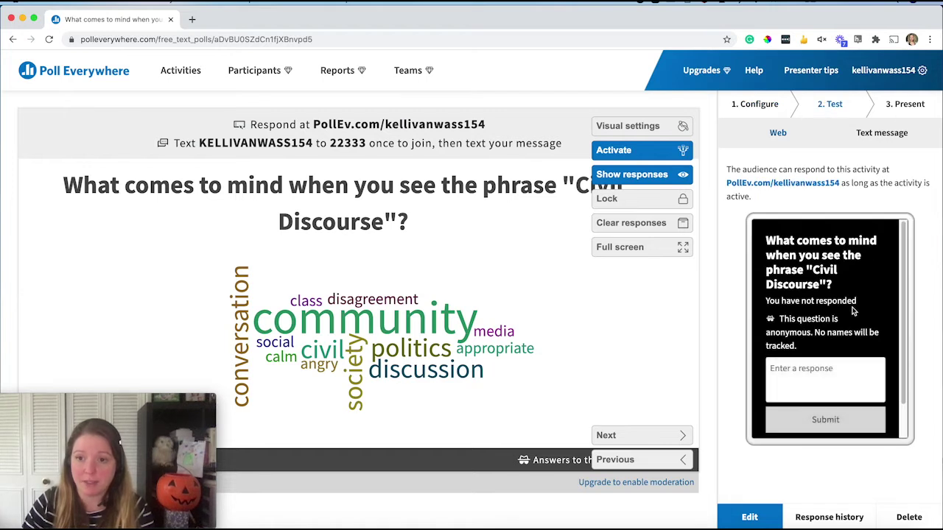
scroll(810, 292, down, 2)
scroll(809, 291, up, 2)
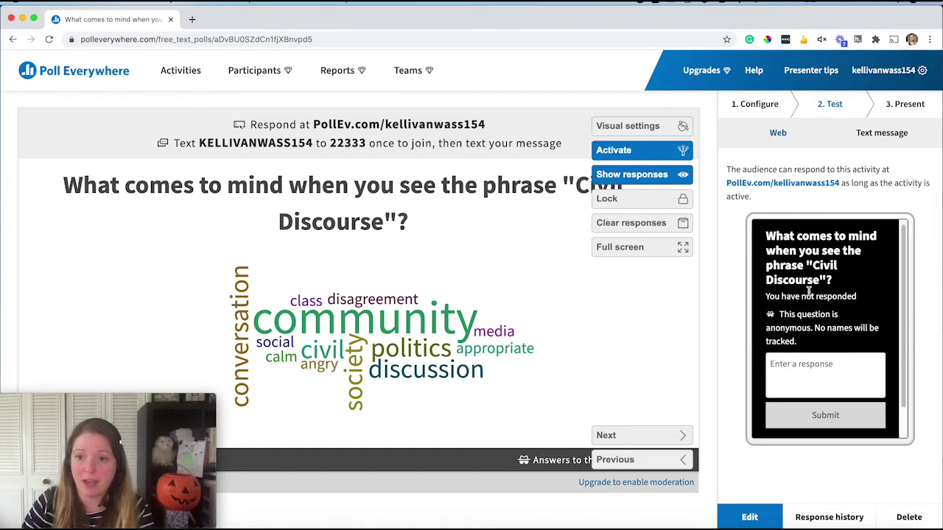
scroll(808, 291, up, 1)
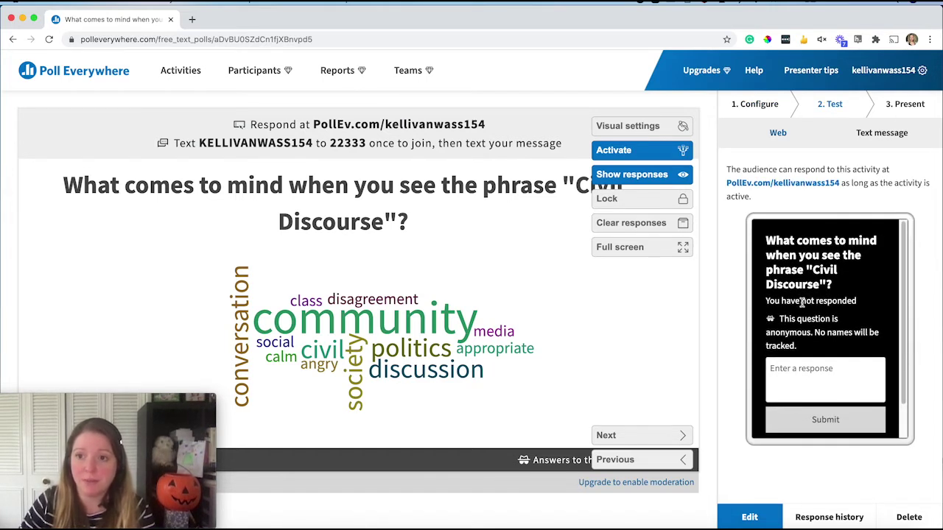
click(751, 105)
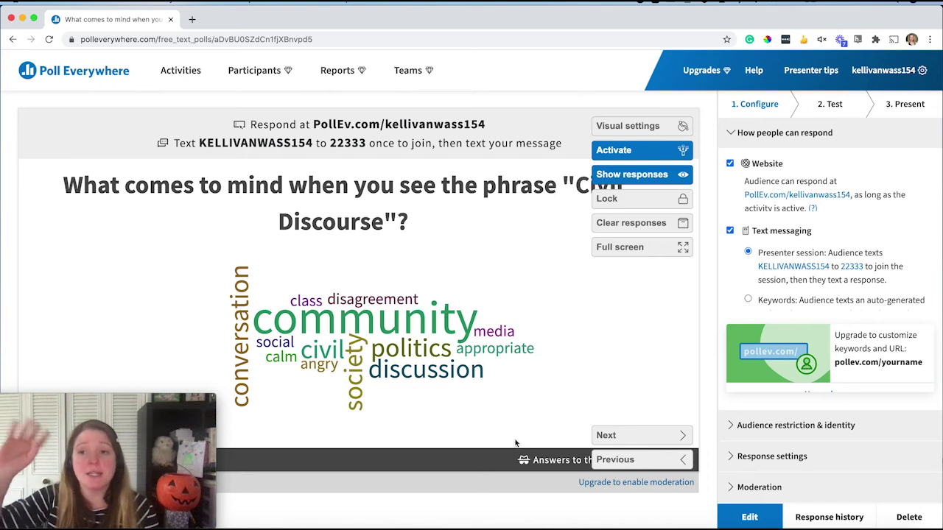
Lock the poll to stop accepting responses.
click(637, 198)
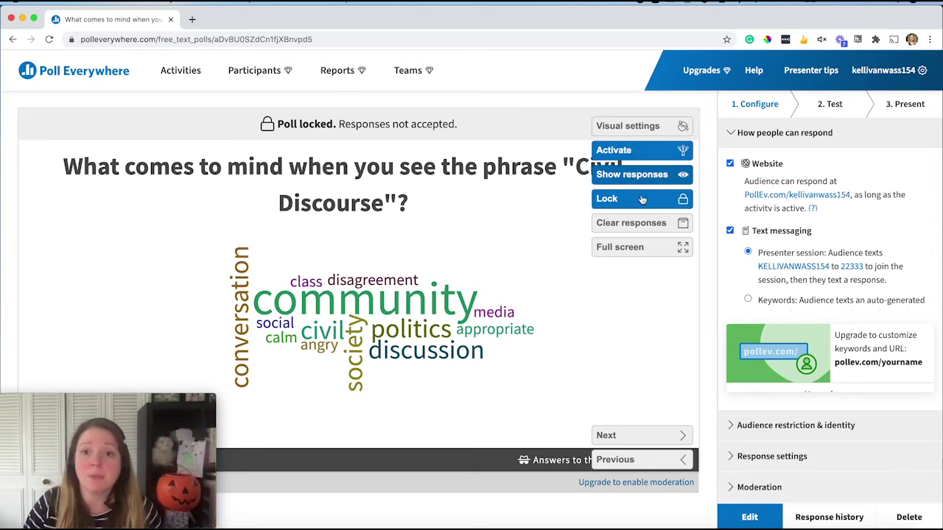
Deactivate and unlock the word cloud poll, then present it in full screen and return to the poll page.
click(639, 152)
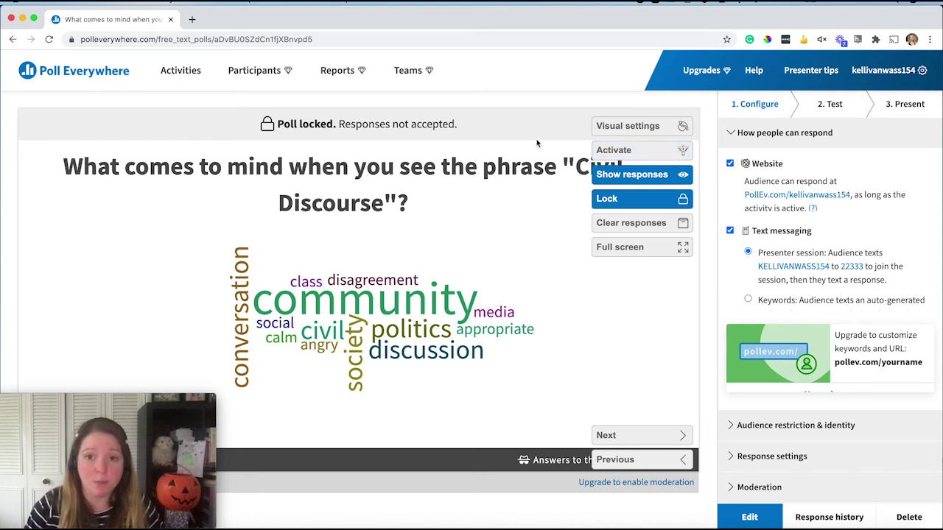
click(630, 204)
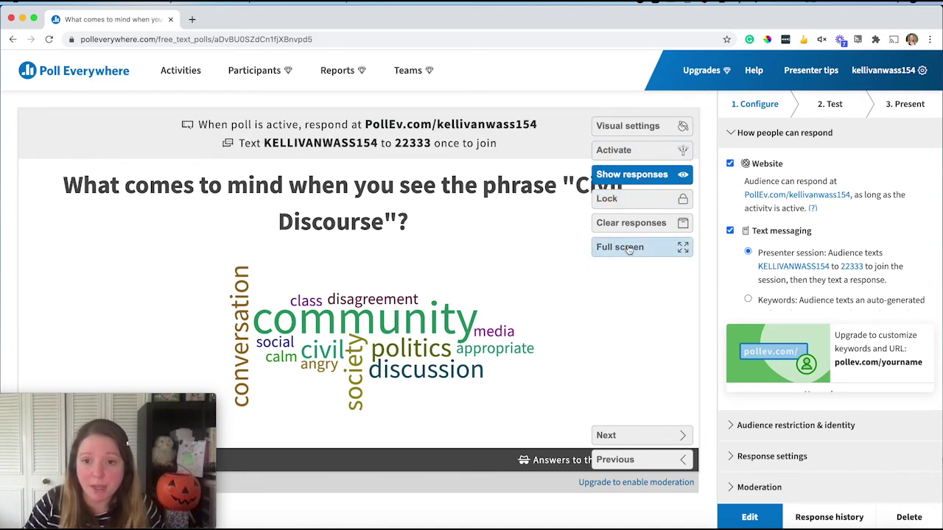
click(628, 248)
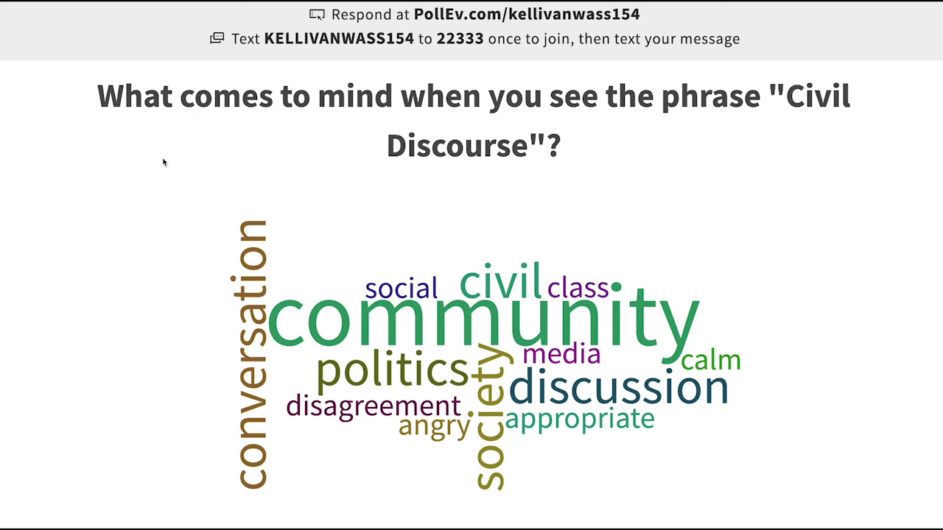
key(Escape)
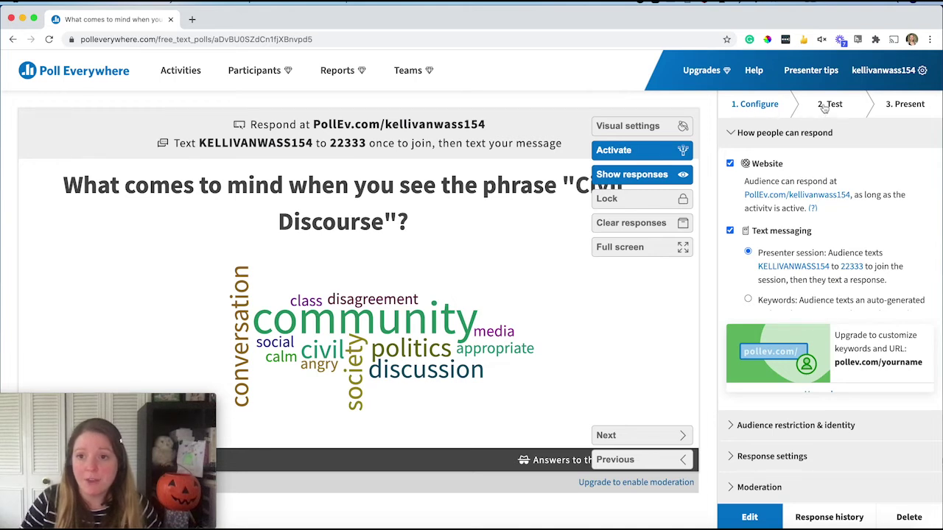
Review the web presenting instructions and the sharing options for responses, live results and embedding.
click(911, 107)
click(730, 136)
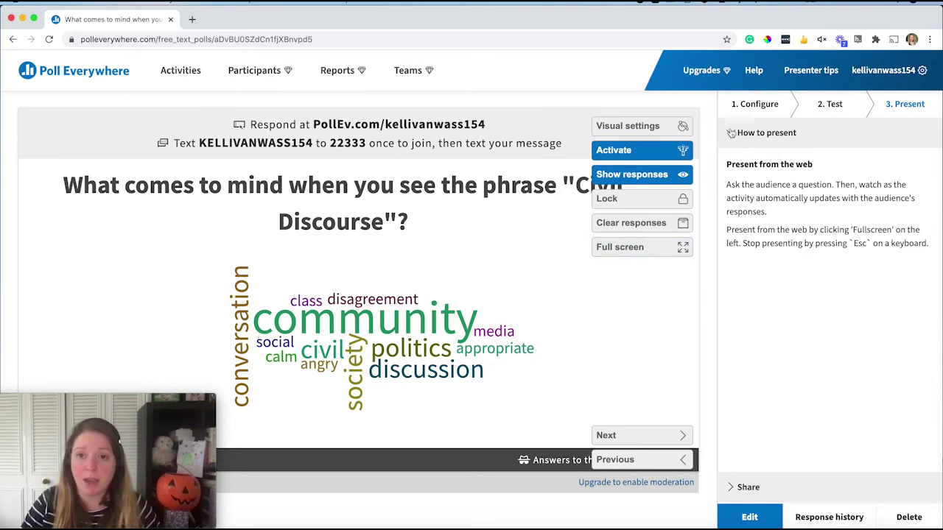
click(730, 133)
click(731, 166)
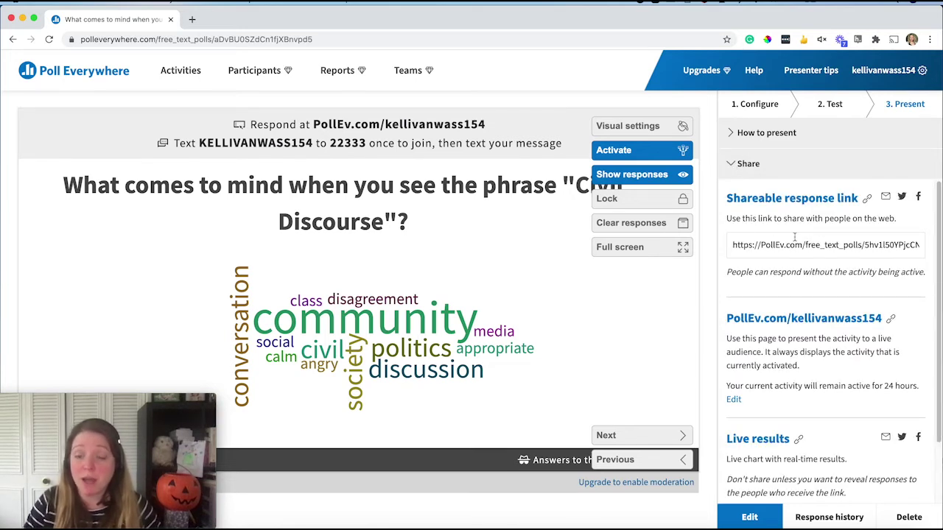
scroll(804, 324, down, 2)
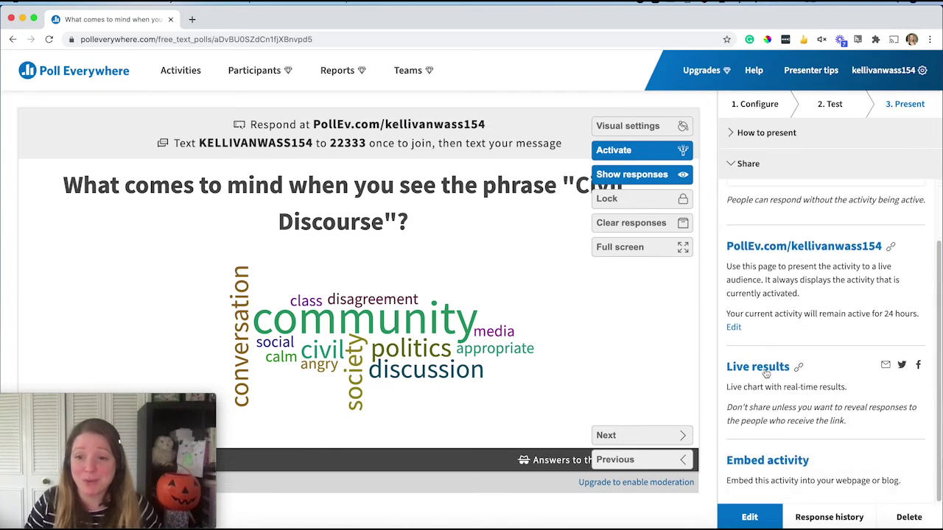
scroll(777, 308, up, 2)
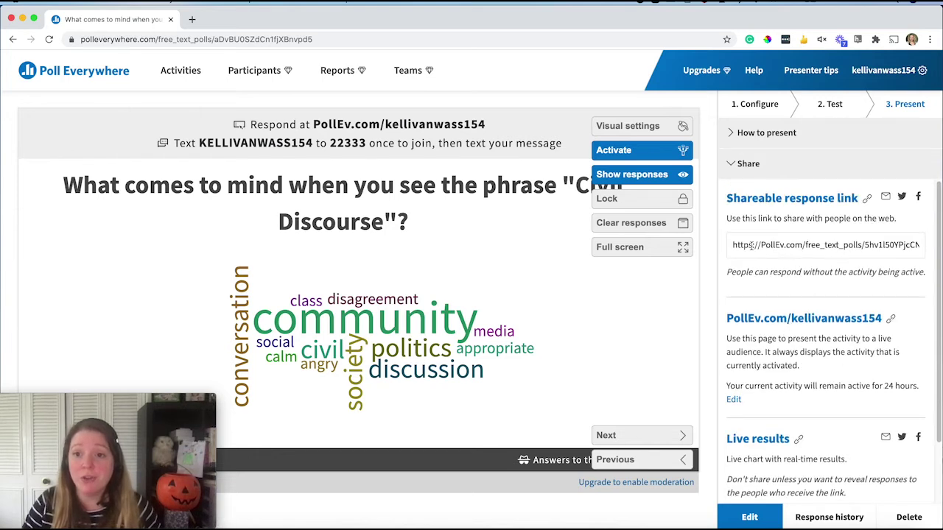
Copy the word cloud poll's shareable response link and highlight its web address.
click(867, 199)
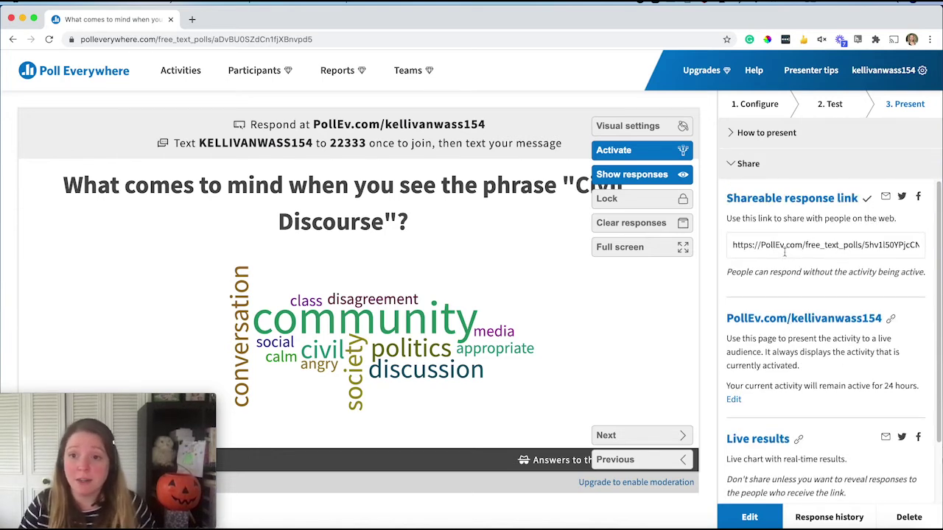
click(800, 246)
triple_click(788, 246)
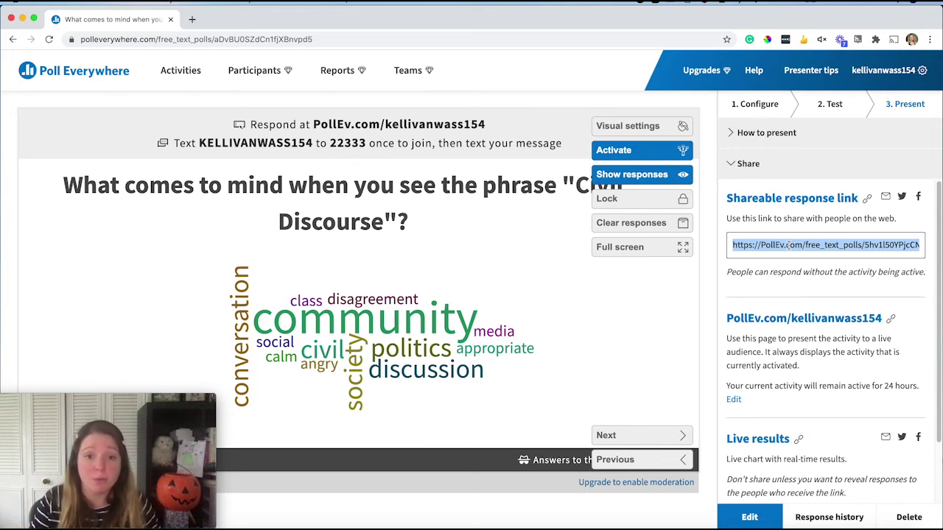
click(801, 289)
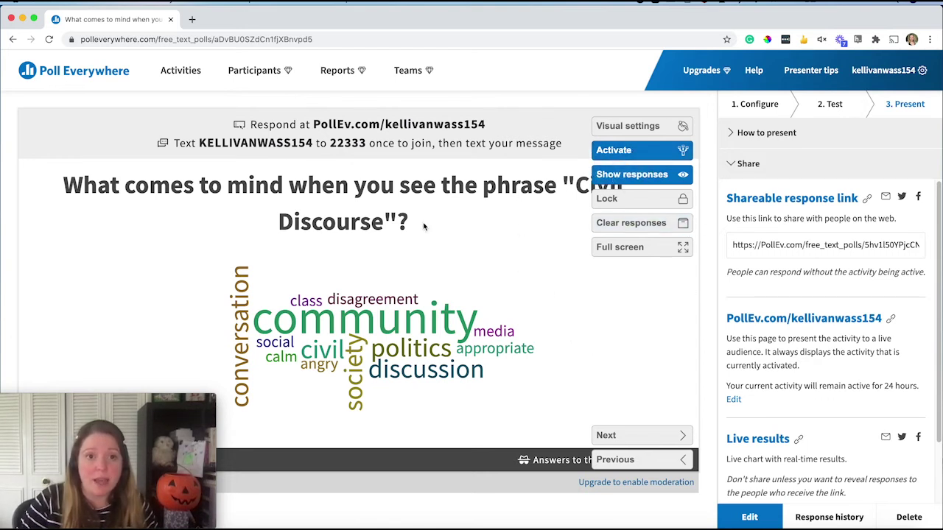
Return to the activities list and deactivate the "What comes to mind when you see the phrase "Civil Discourse"?" poll.
click(171, 73)
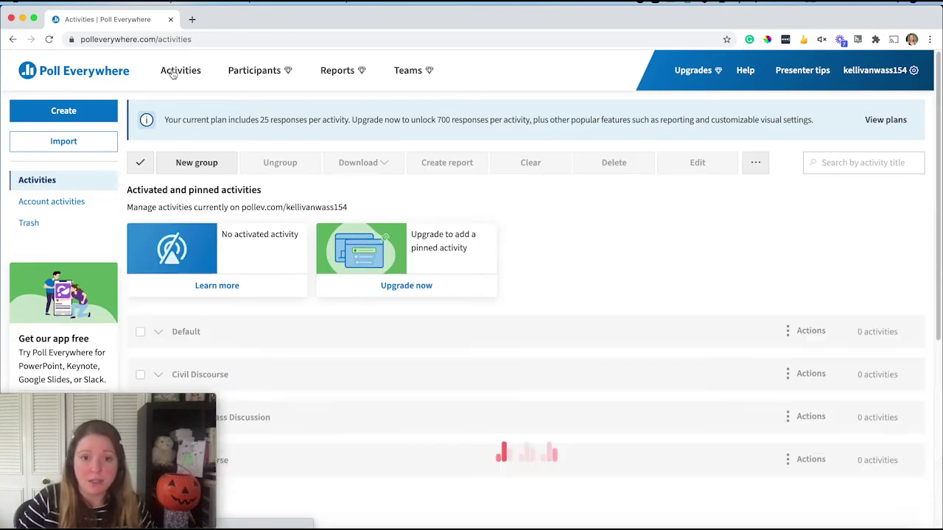
scroll(518, 293, down, 4)
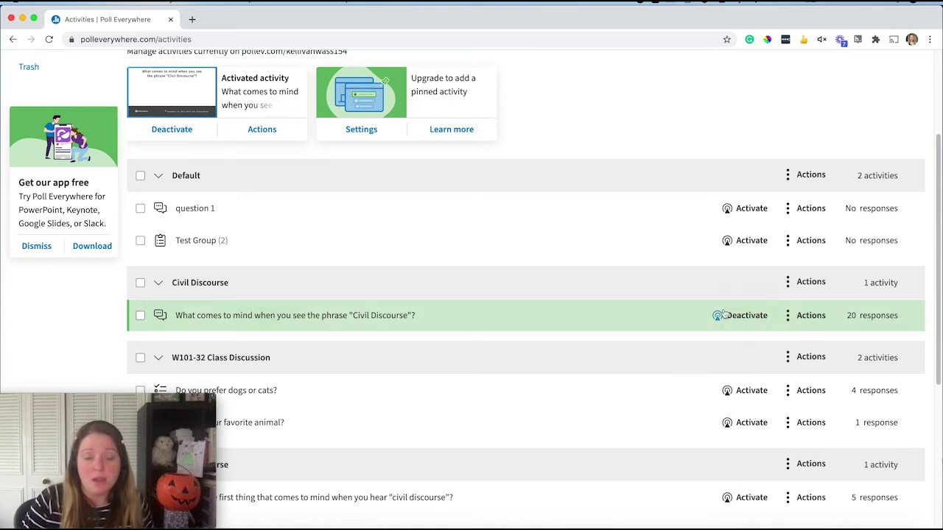
click(744, 321)
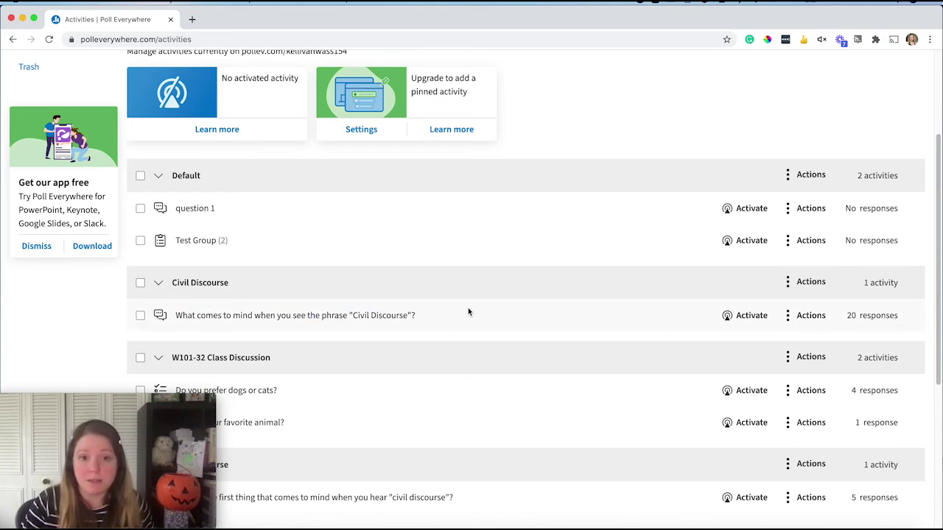
Create a multiple choice activity titled "Cats or dogs" in the Civil Discourse group with the options cats, dogs and neither.
click(788, 284)
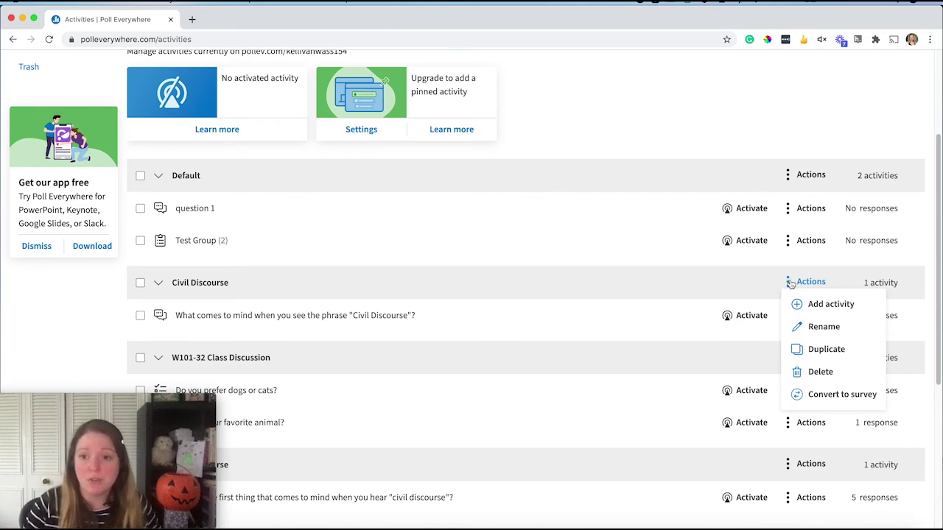
click(817, 309)
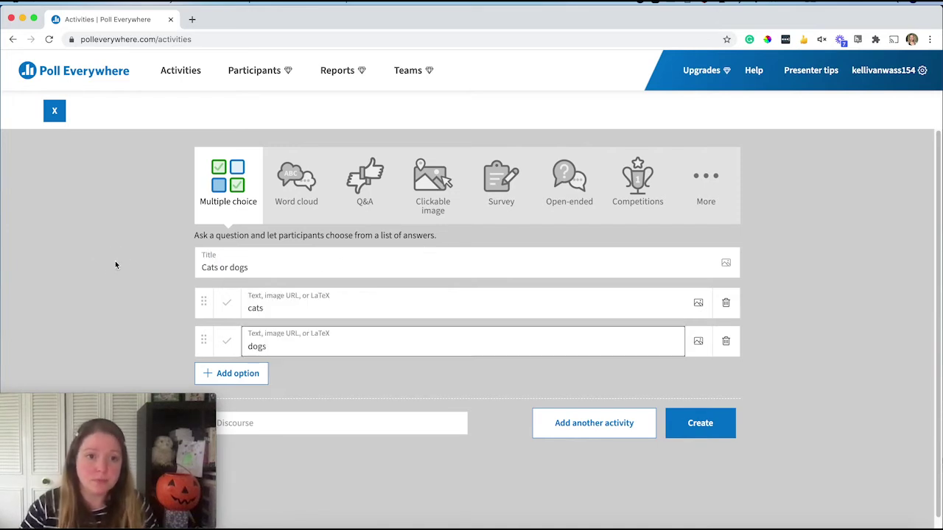
click(115, 263)
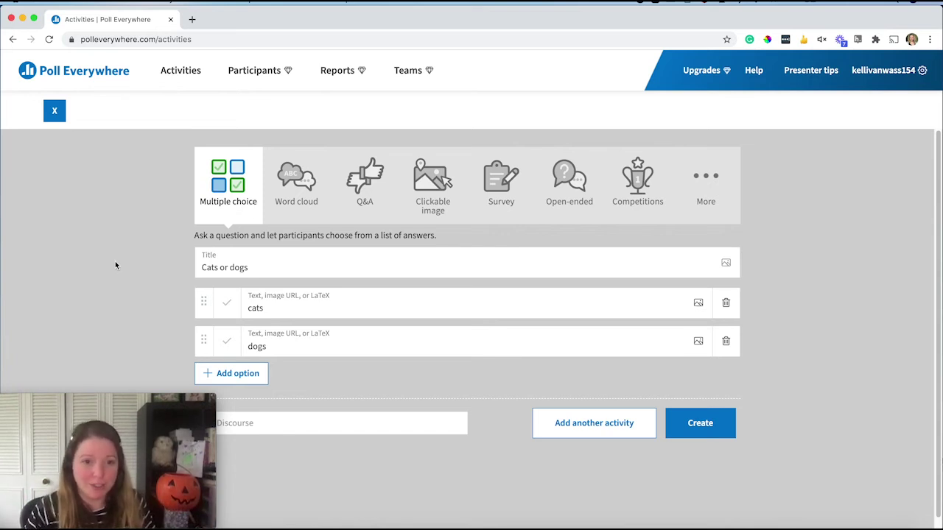
click(248, 376)
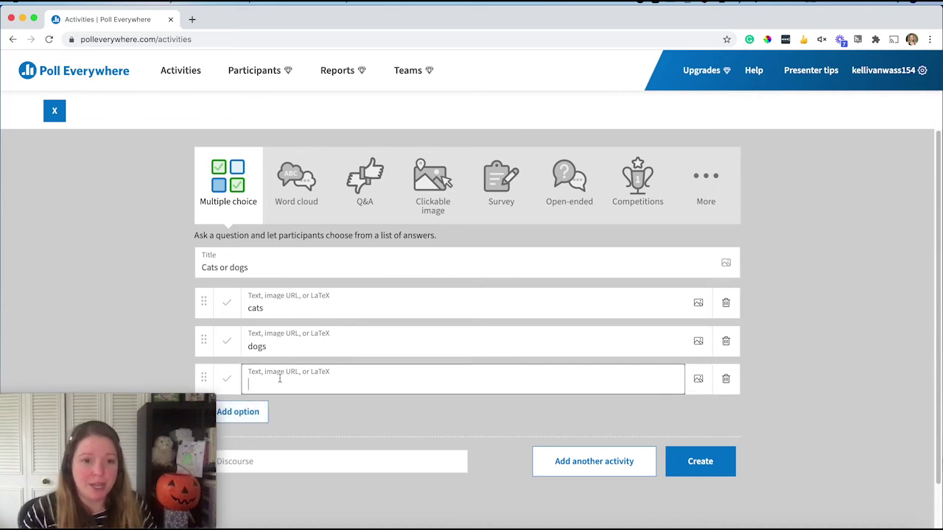
text(neither)
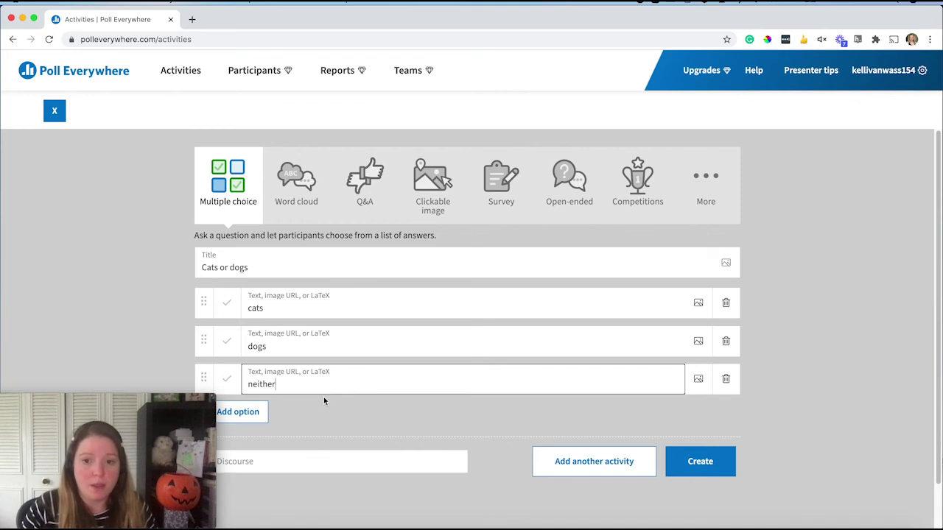
click(699, 461)
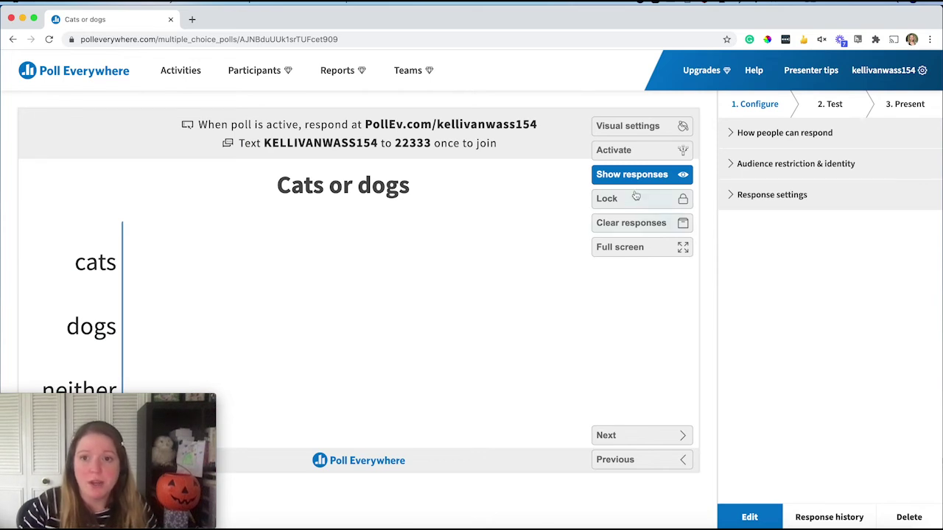
Activate the "Cats or dogs" poll and test its web form by voting dogs, clearing that response and voting cats.
click(635, 152)
click(832, 105)
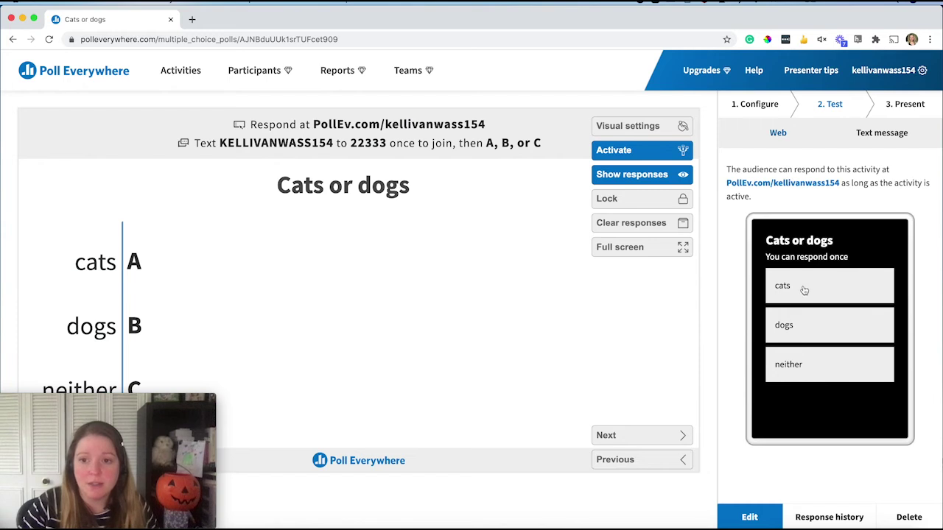
click(808, 328)
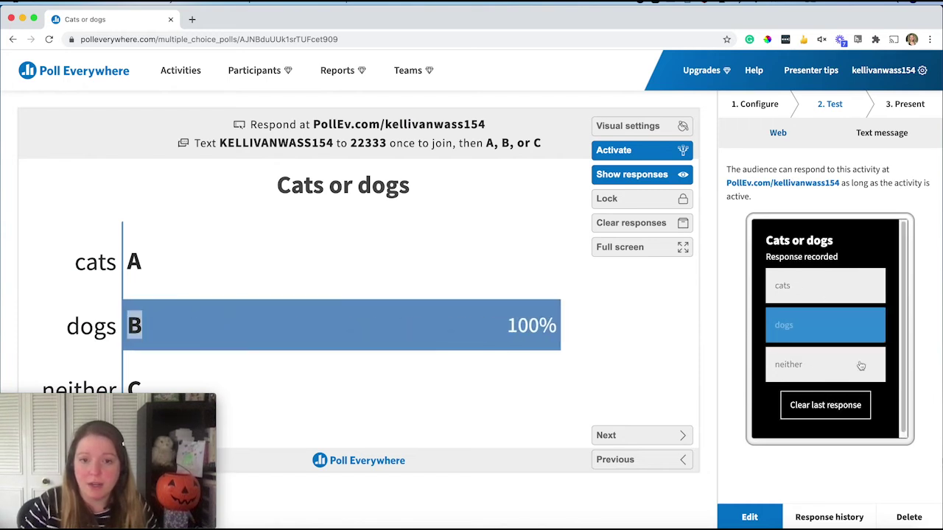
click(826, 404)
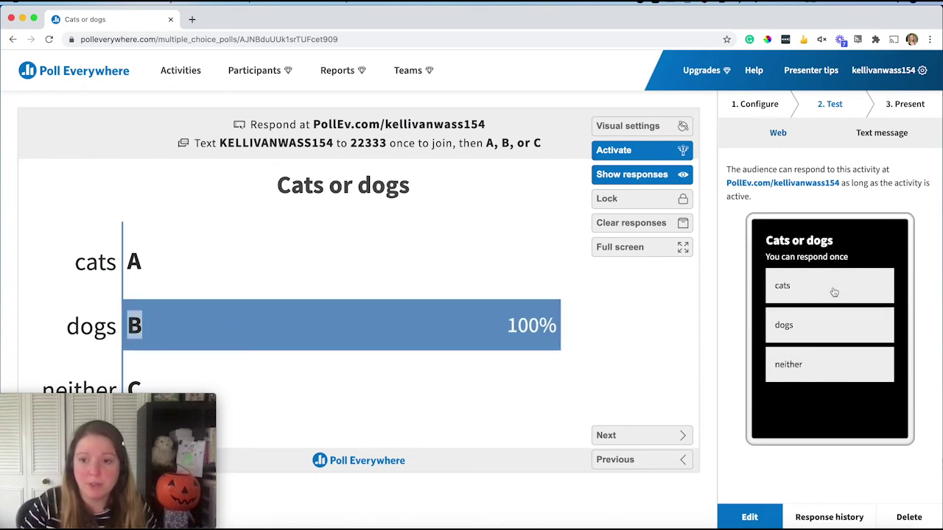
click(831, 286)
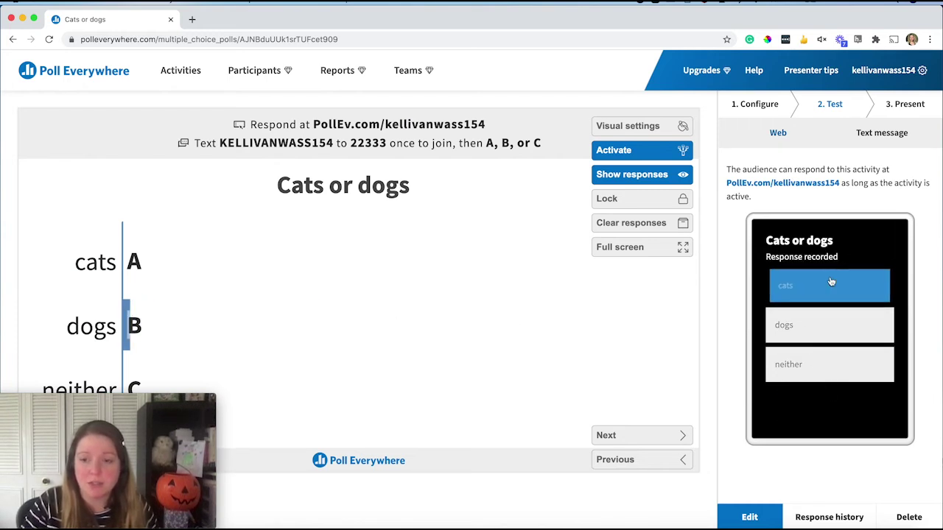
Review the "Cats or dogs" poll's settings for responses, audience restriction and identity, and how people can respond.
click(752, 107)
click(732, 195)
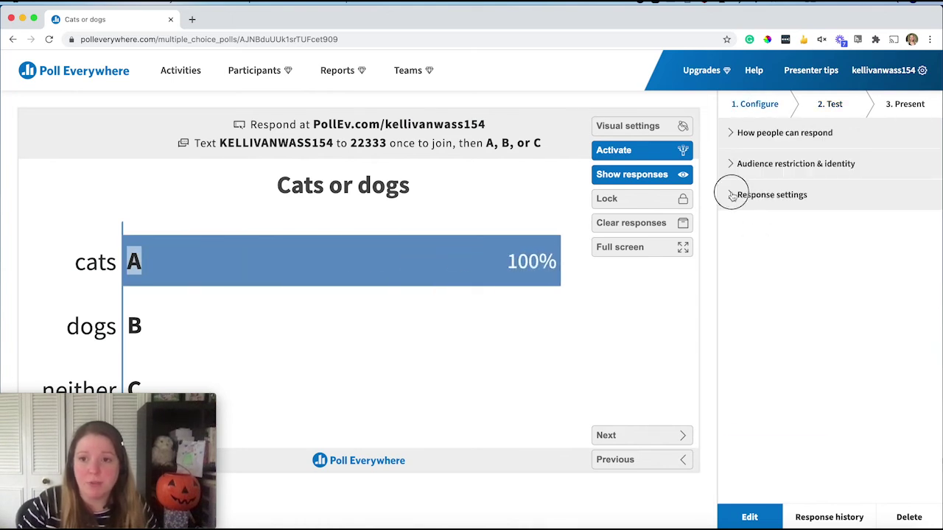
click(730, 164)
click(730, 133)
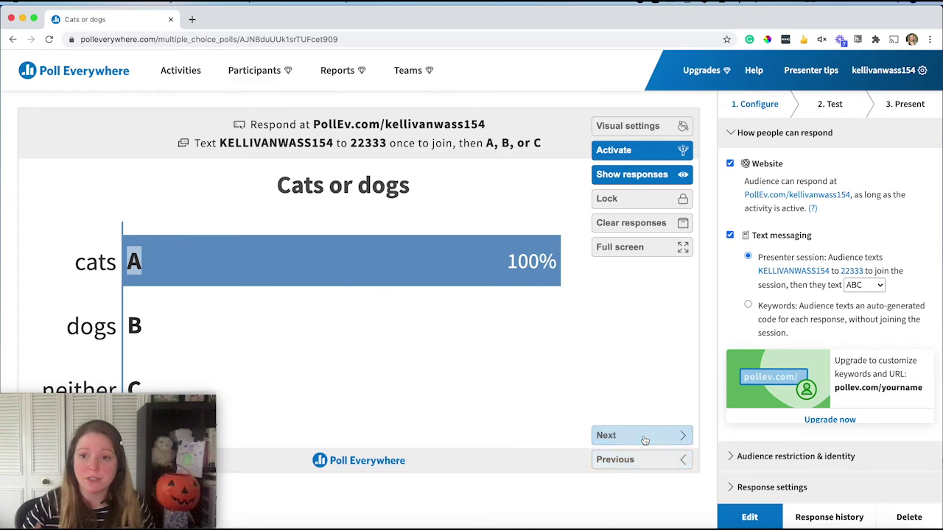
Step back and forth between the "Cats or dogs" and word cloud polls, ending on "Cats or dogs".
click(643, 435)
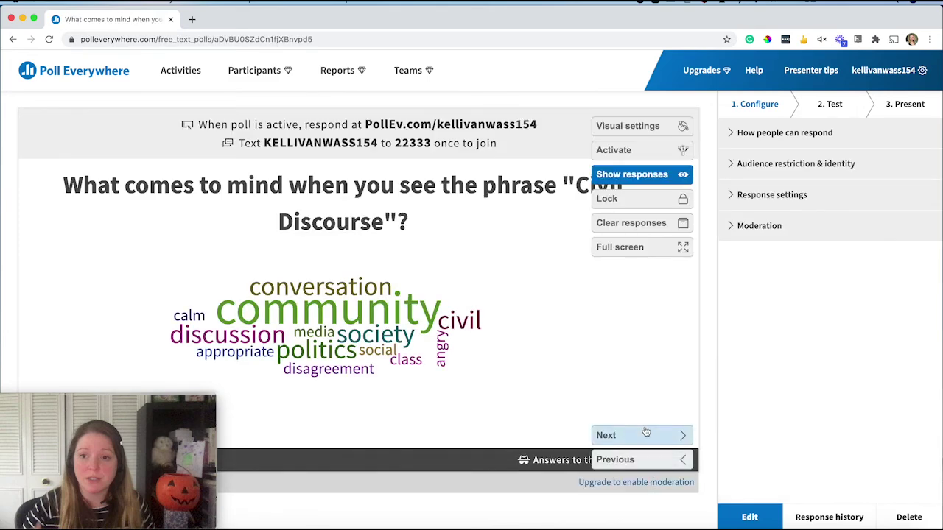
click(646, 463)
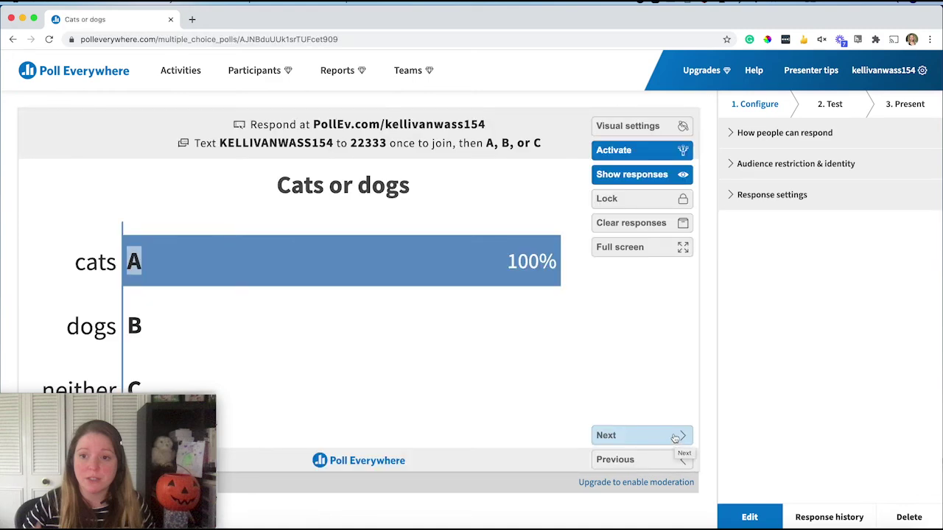
click(674, 437)
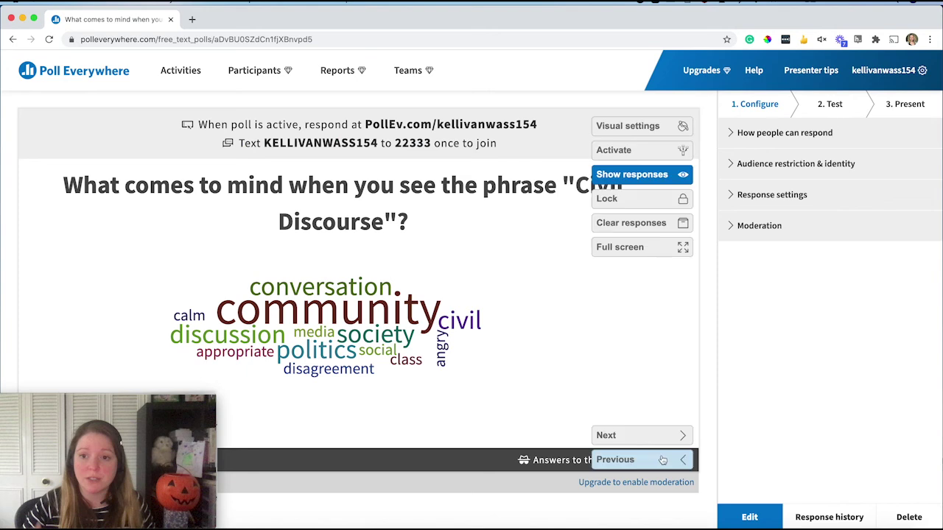
click(656, 460)
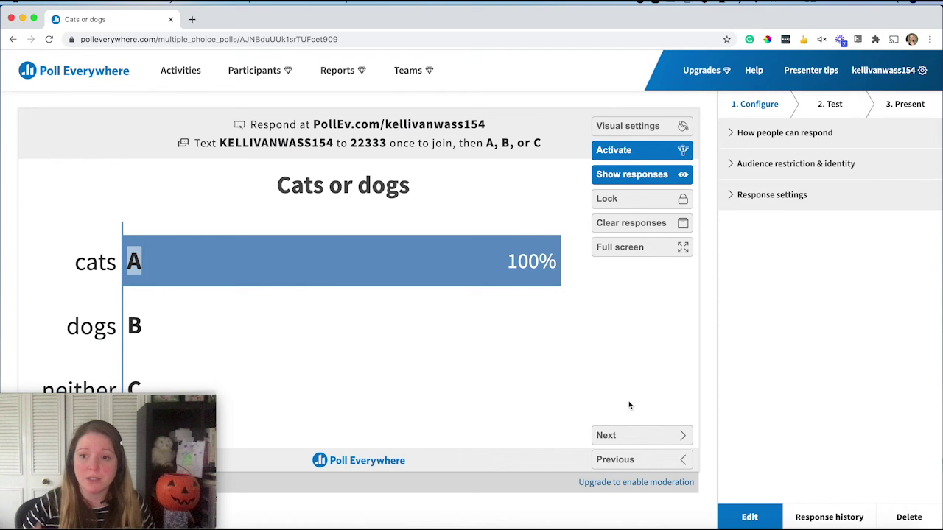
Deactivate the "Cats or dogs" poll, then move to the civil discourse word cloud poll and activate it.
click(636, 149)
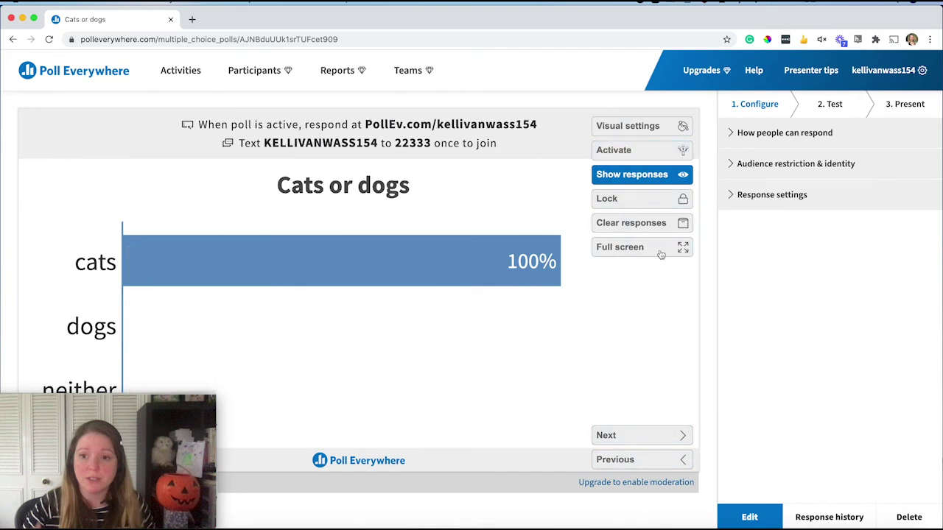
click(641, 440)
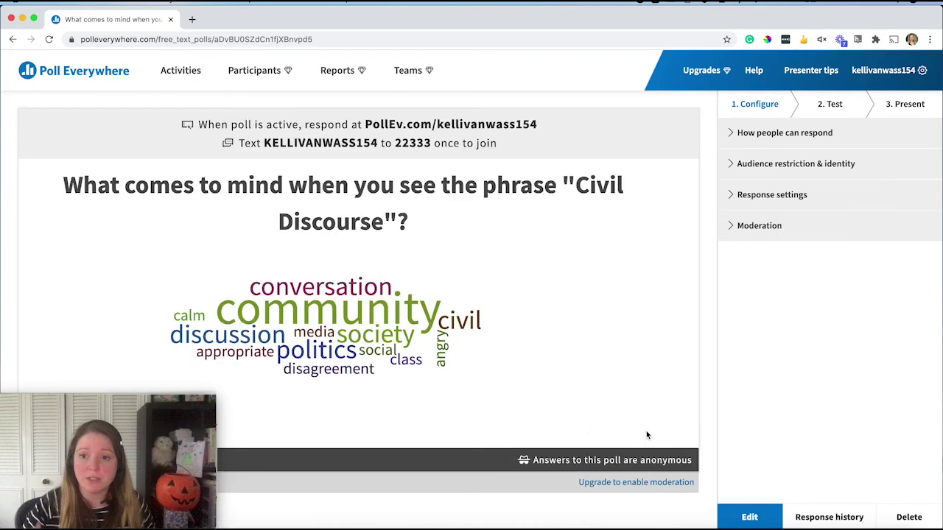
click(624, 151)
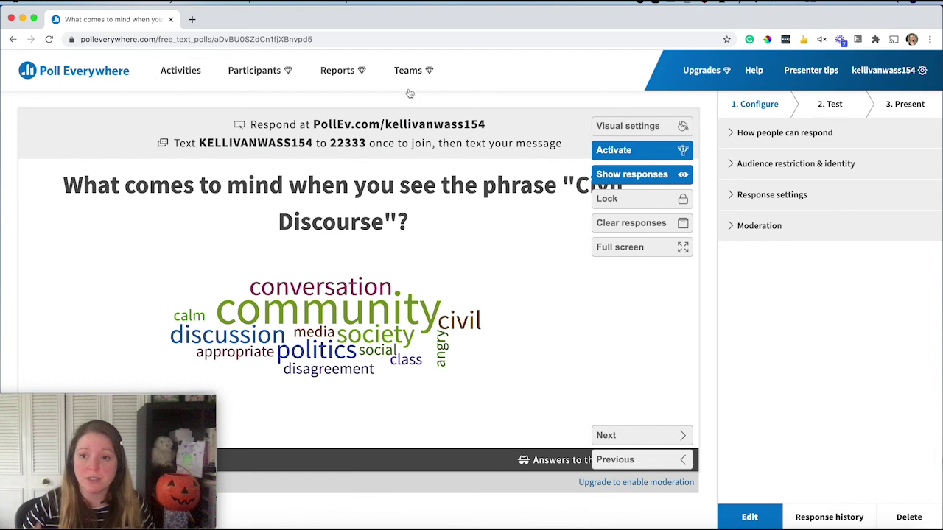
Return to the activities list and look over the activated poll and the Civil Discourse group.
click(168, 75)
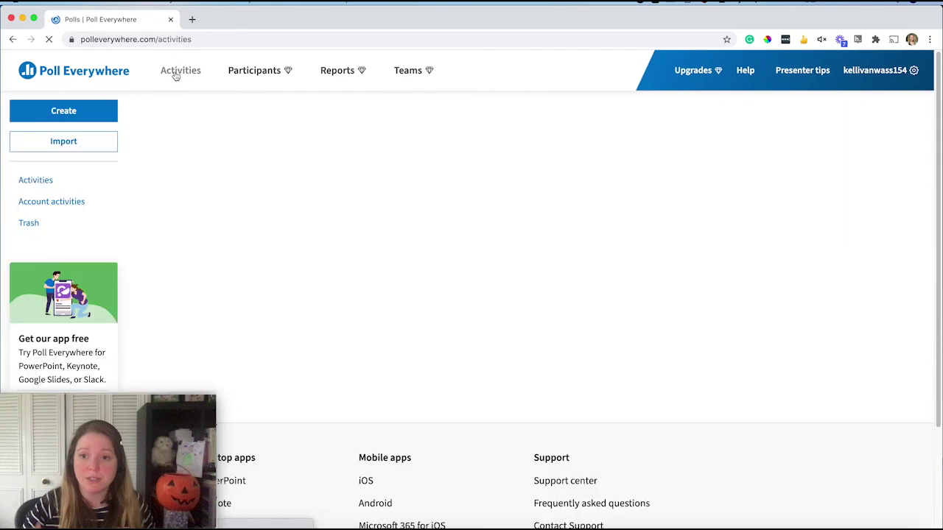
scroll(593, 278, down, 1)
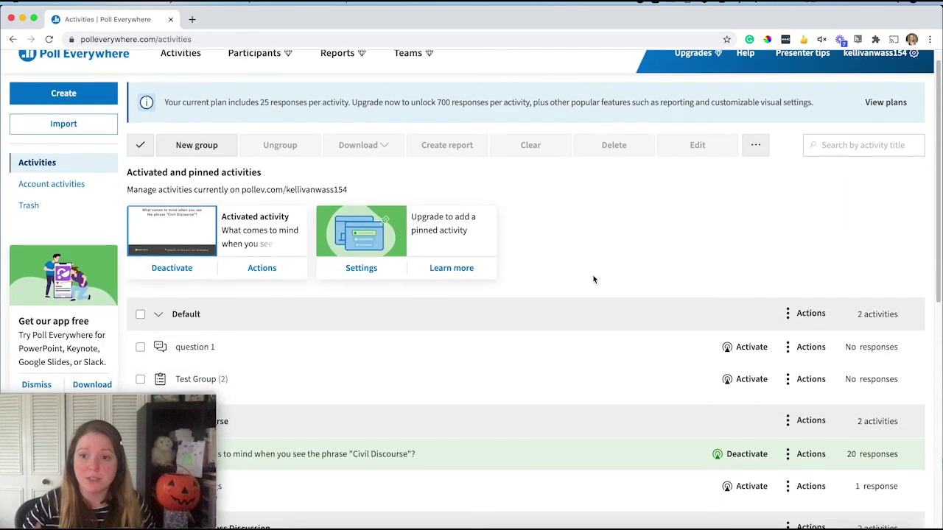
scroll(593, 279, down, 3)
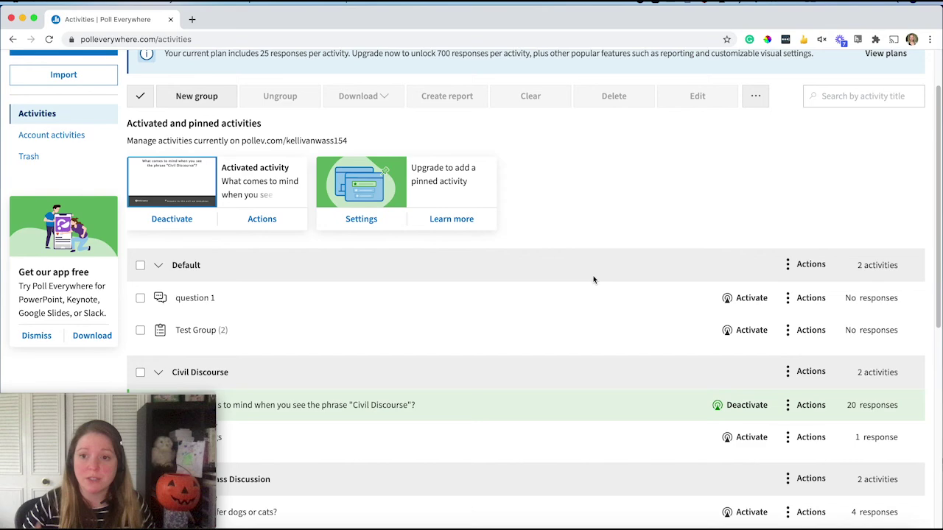
scroll(593, 279, up, 5)
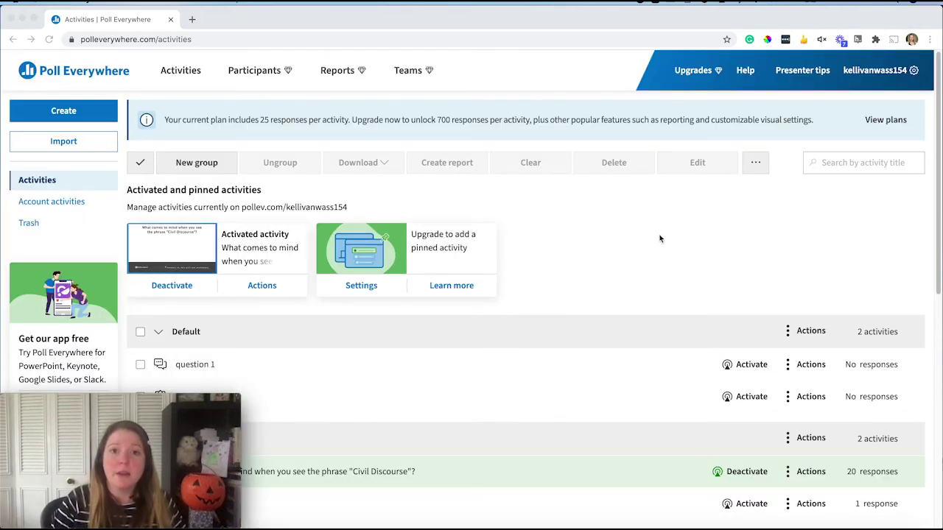